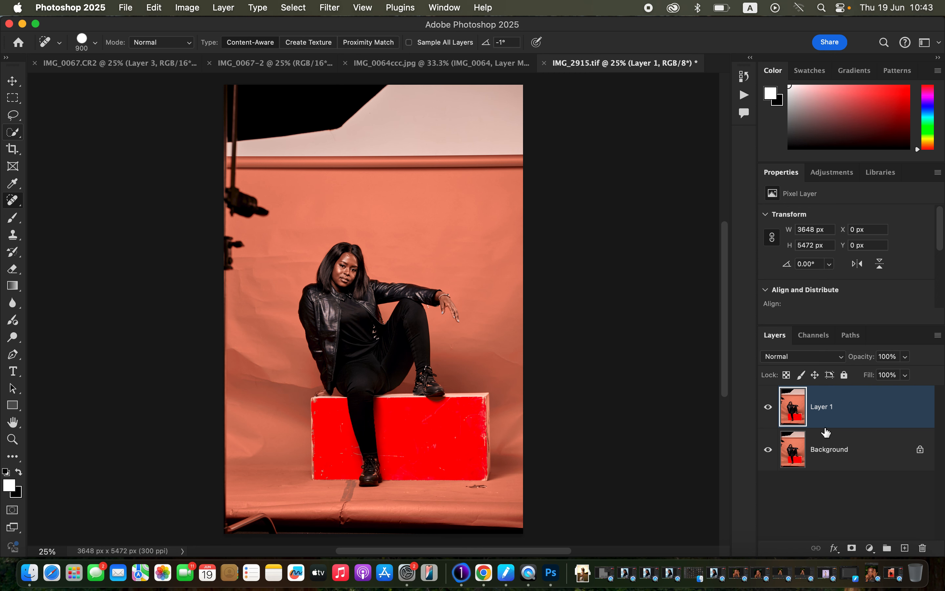
Paint out the softbox, light stand and exposed wall above the backdrop on Layer 1 with the content-aware Spot Healing Brush.
mouse_move(237, 95)
mouse_down()
mouse_move(228, 128)
mouse_move(283, 143)
mouse_move(550, 149)
mouse_move(545, 120)
mouse_move(502, 93)
mouse_move(251, 103)
mouse_move(222, 136)
mouse_move(274, 154)
mouse_move(523, 149)
mouse_move(311, 168)
mouse_move(211, 147)
mouse_up()
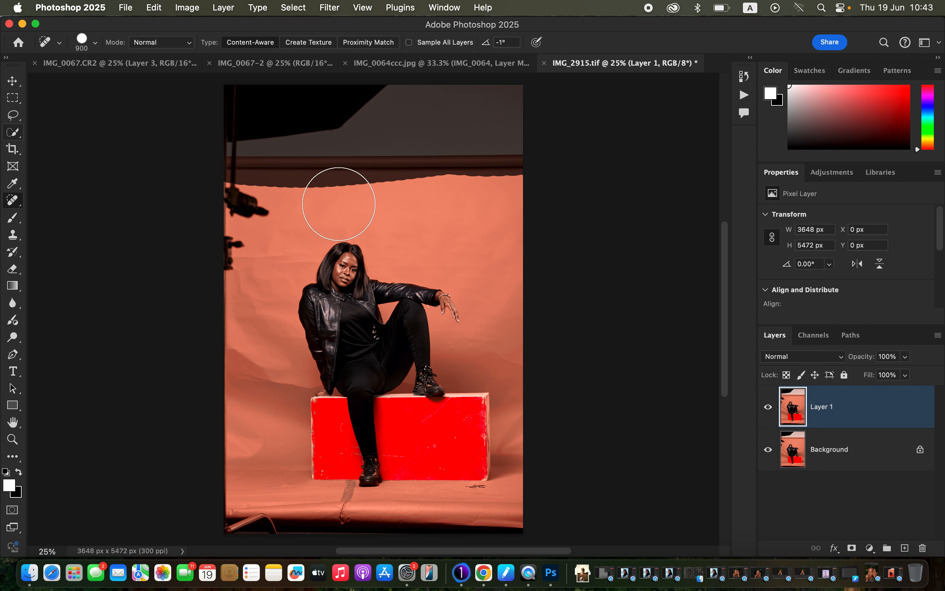
mouse_move(234, 152)
mouse_down()
mouse_move(219, 275)
mouse_move(245, 212)
mouse_move(244, 182)
mouse_move(249, 229)
mouse_move(228, 261)
mouse_move(254, 226)
mouse_up()
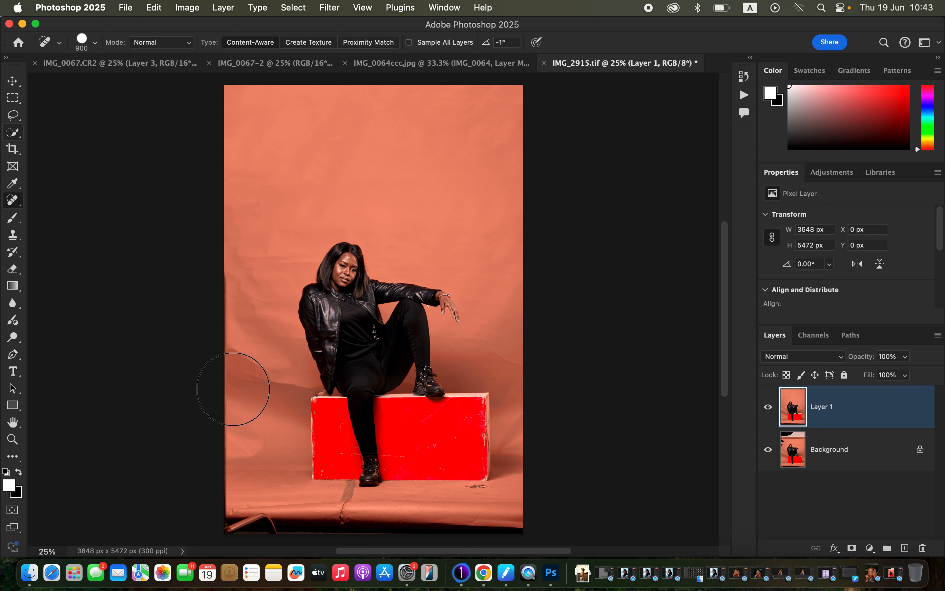
Heal away the stand leg and dark strip along the photo's lower edge with a 500 px Spot Healing Brush.
key(bracketleft)
key(bracketleft)
key(bracketleft)
key(bracketleft)
key(super+equal)
scroll(417, 511, down, 4)
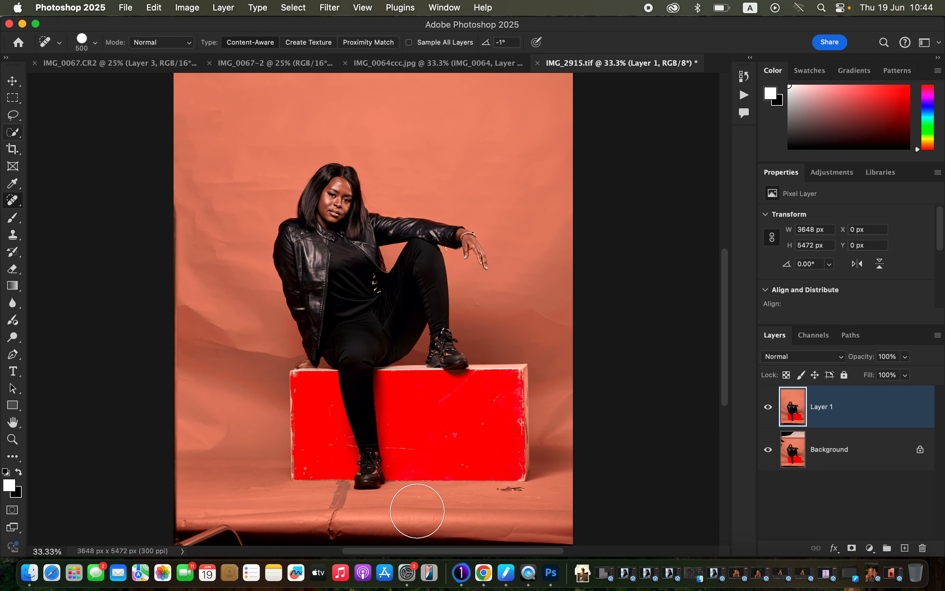
mouse_move(191, 495)
mouse_down()
mouse_move(169, 511)
mouse_move(597, 503)
mouse_move(447, 492)
mouse_move(189, 506)
mouse_move(160, 492)
mouse_up()
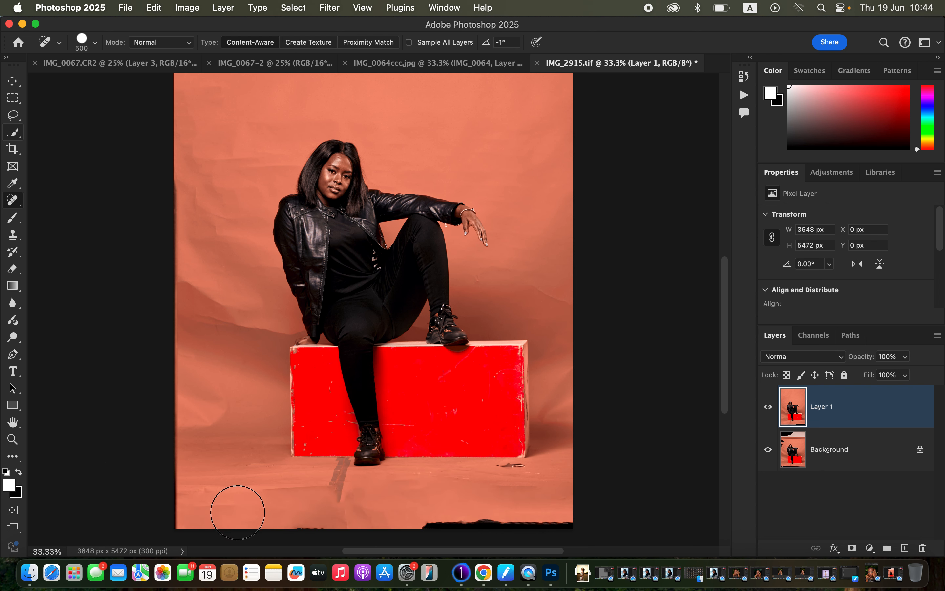
mouse_move(434, 532)
mouse_down()
mouse_move(468, 517)
mouse_move(591, 517)
mouse_move(582, 518)
mouse_up()
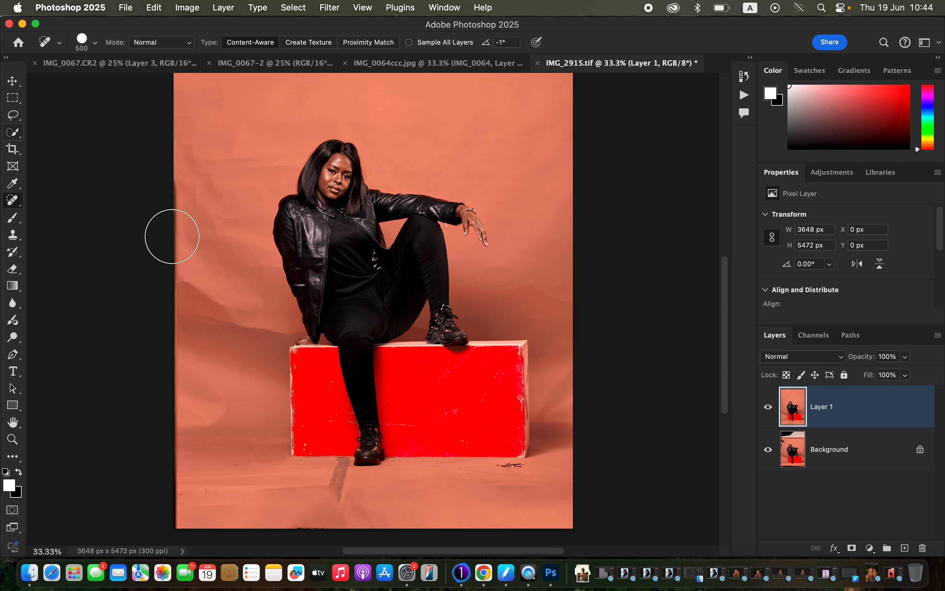
Heal the dark line on the backdrop's left edge and the floor mark near the red box's lower right corner.
drag(173, 153, 163, 363)
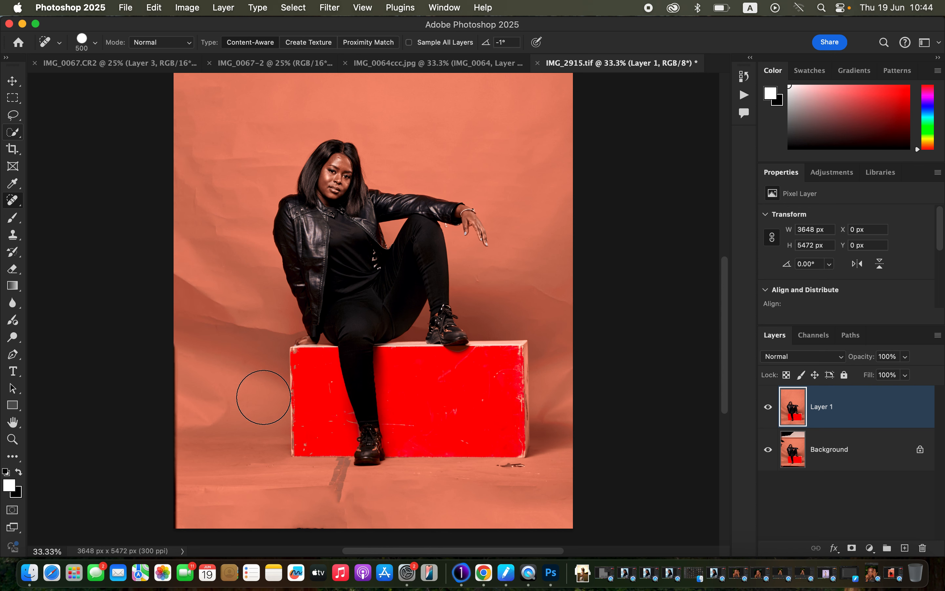
mouse_move(502, 465)
mouse_down()
mouse_move(520, 466)
mouse_move(504, 465)
mouse_up()
click(539, 480)
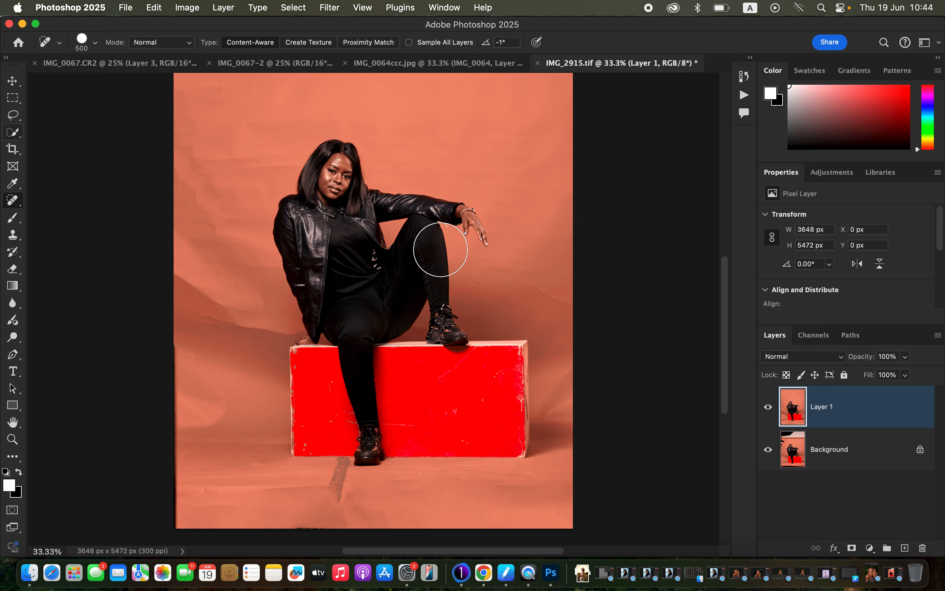
Select the seated woman automatically with the Select Subject command.
key(super+minus)
key(super+minus)
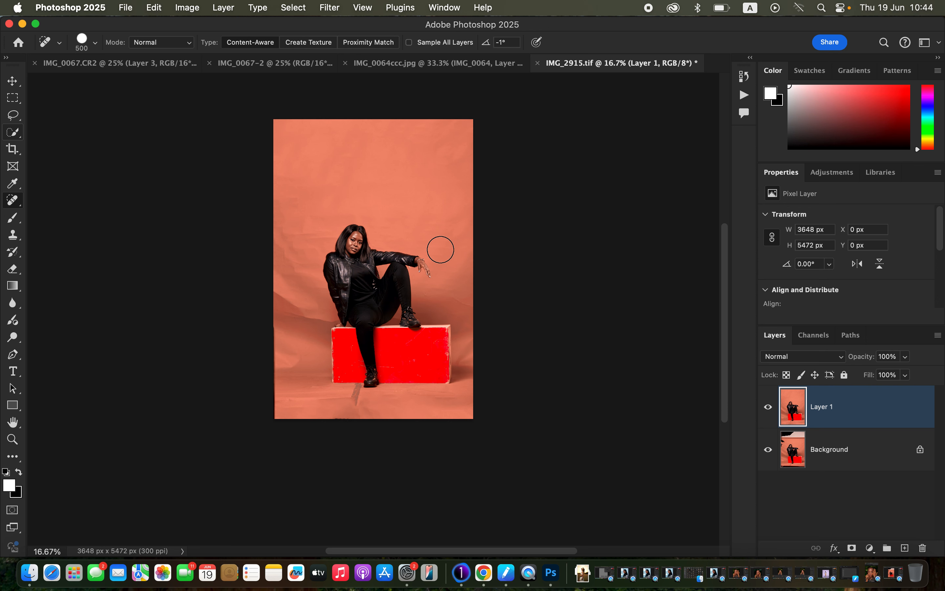
key(super+plus)
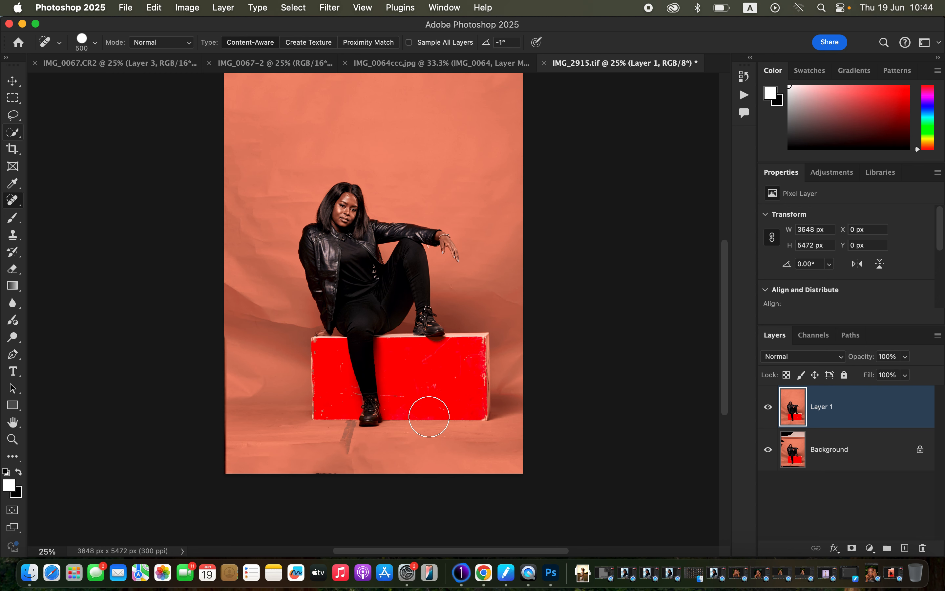
scroll(430, 414, up, 2)
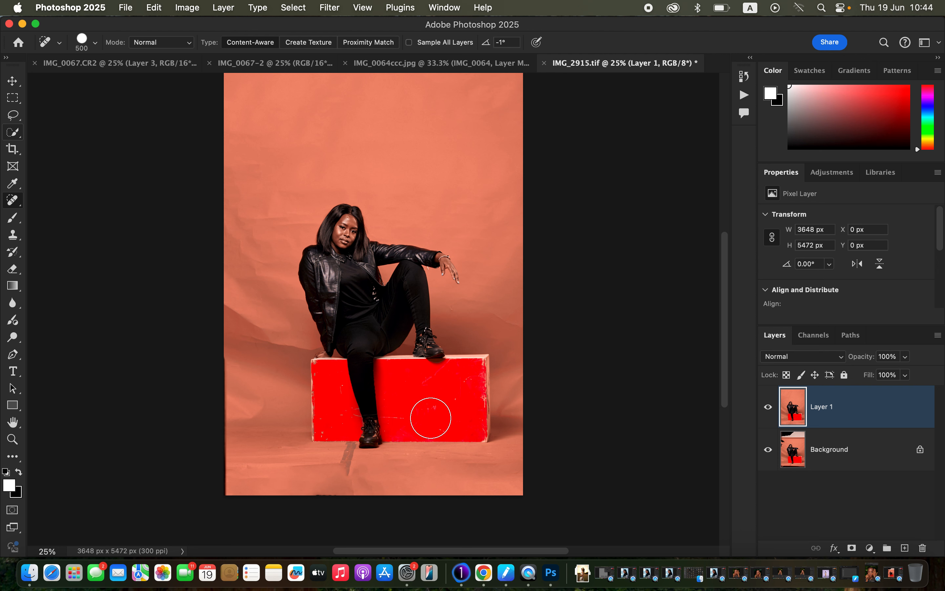
click(293, 8)
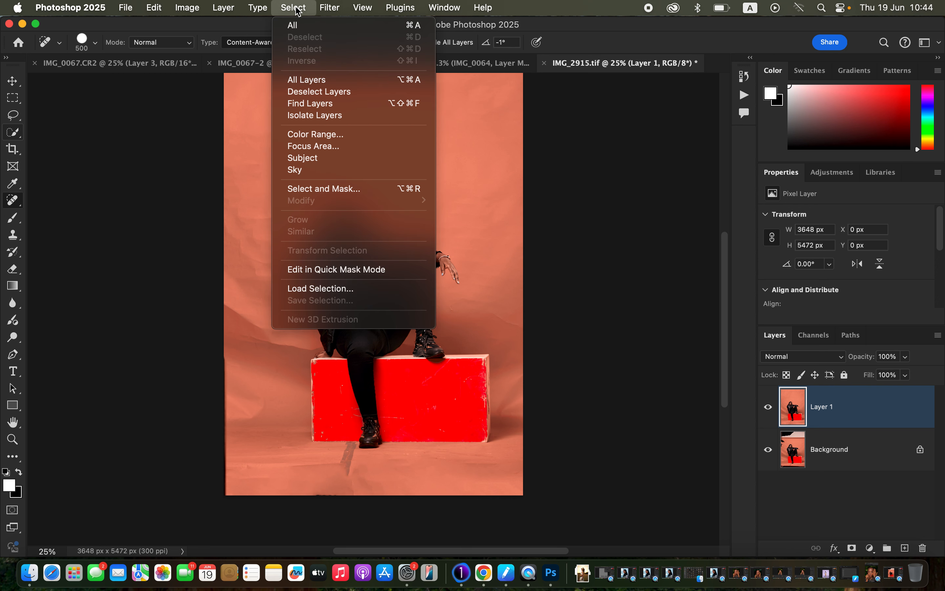
click(333, 158)
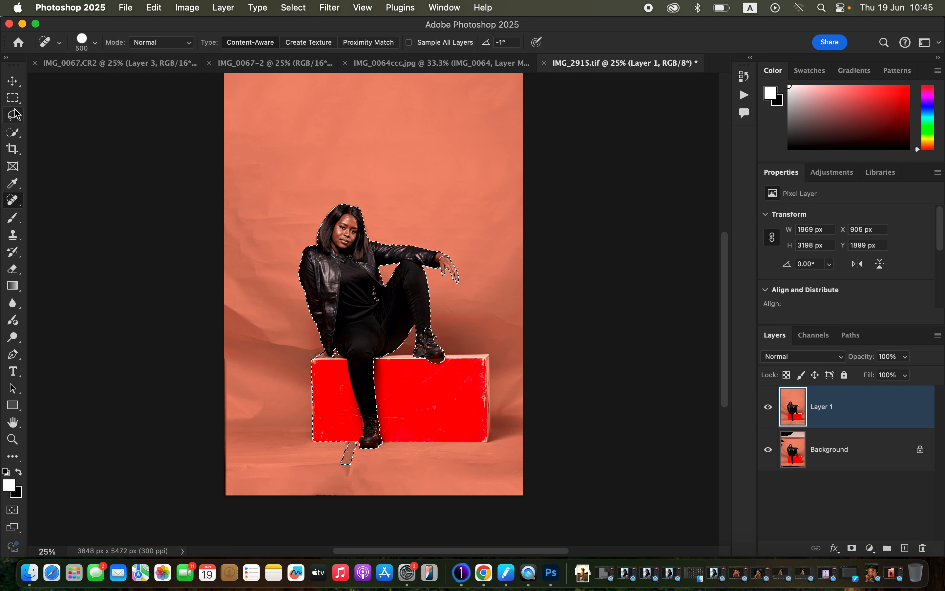
Add the rest of the red box, including its right side, to the selection with the Quick Selection tool.
click(14, 133)
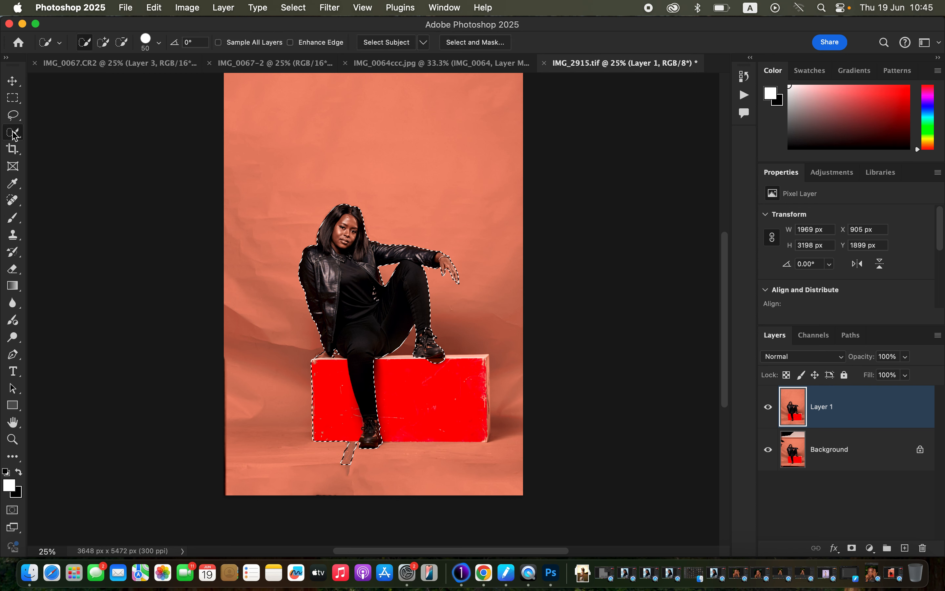
click(103, 42)
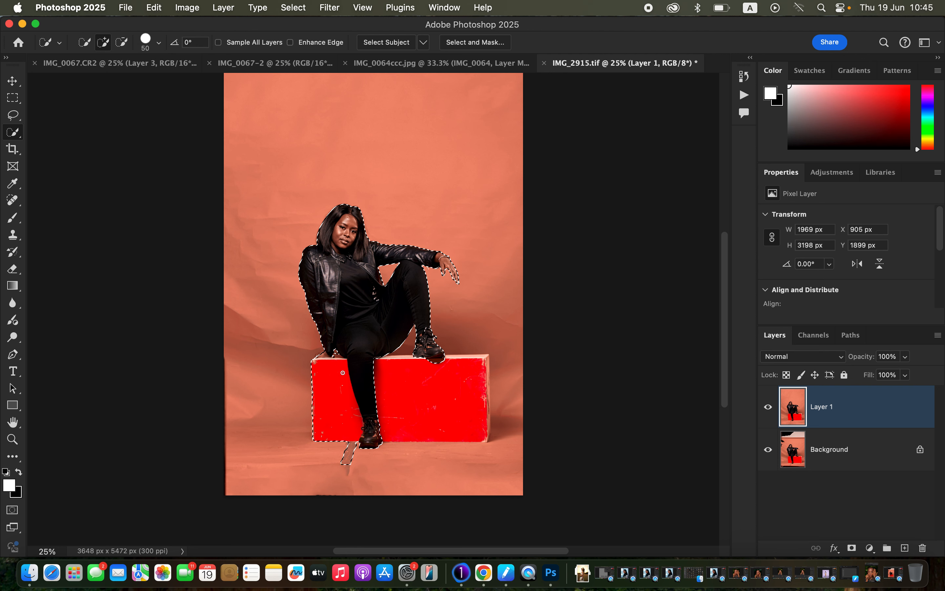
click(393, 379)
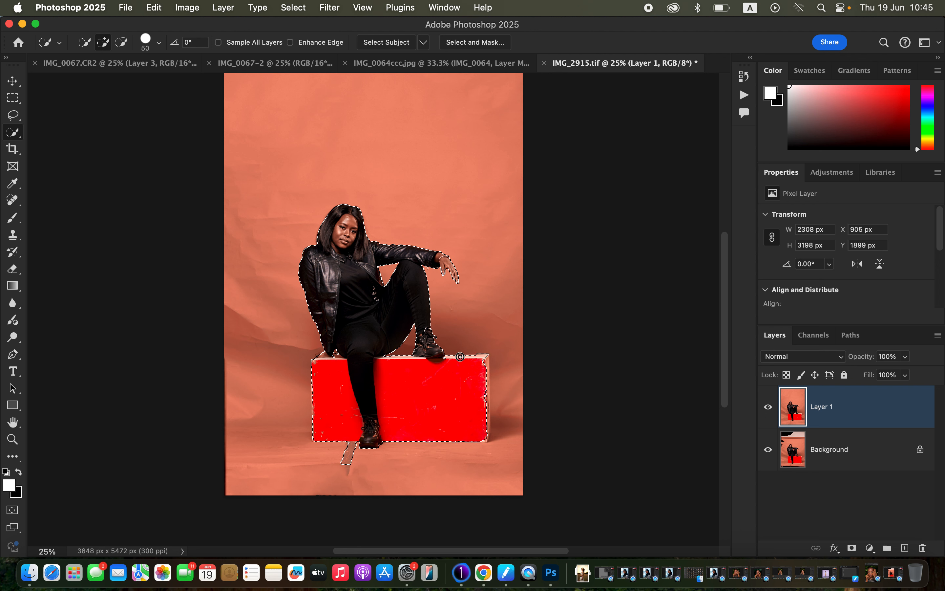
click(485, 365)
drag(485, 365, 489, 438)
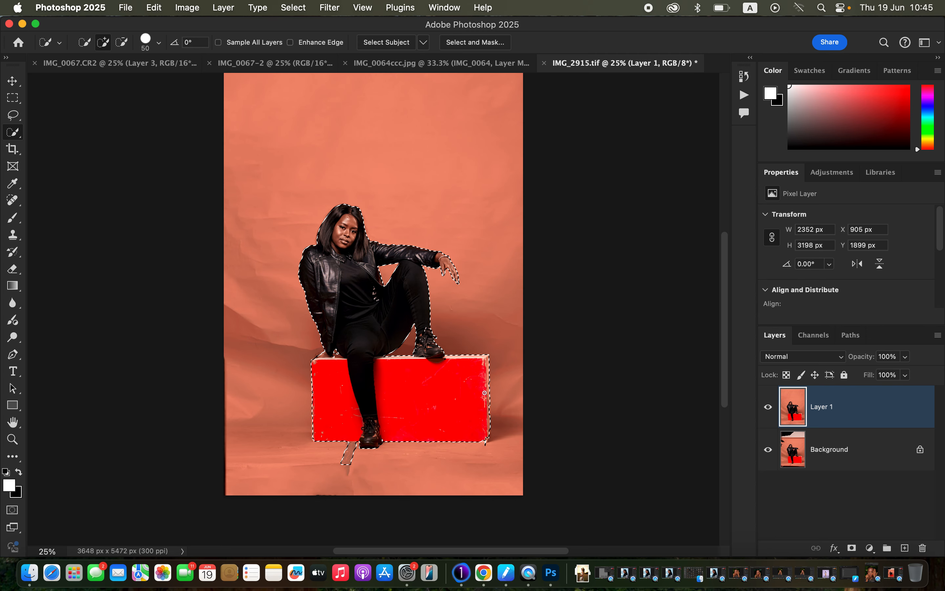
Subtract the floor strip below the shoe and the excess at the box's lower right corner from the selection.
key(super+equal)
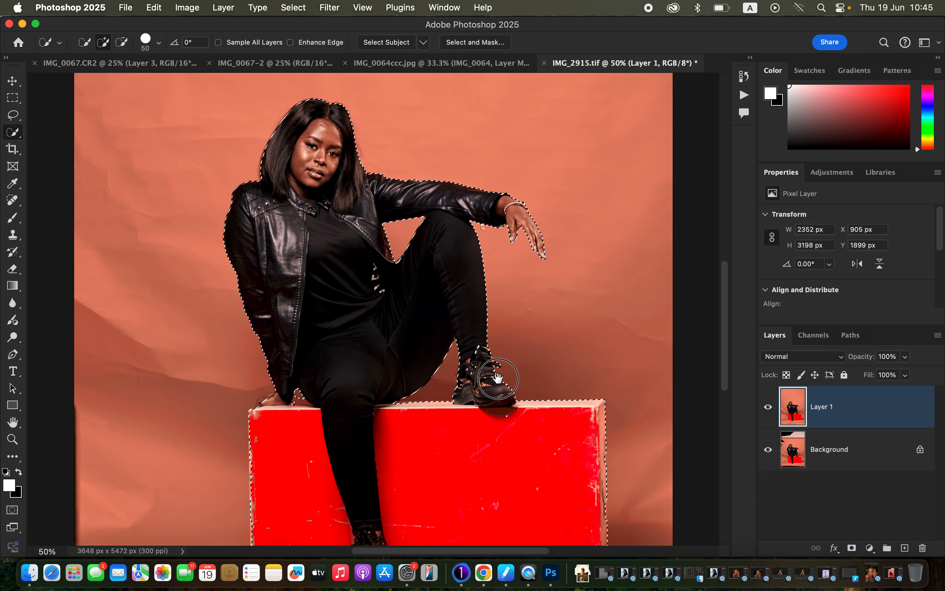
scroll(461, 312, down, 7)
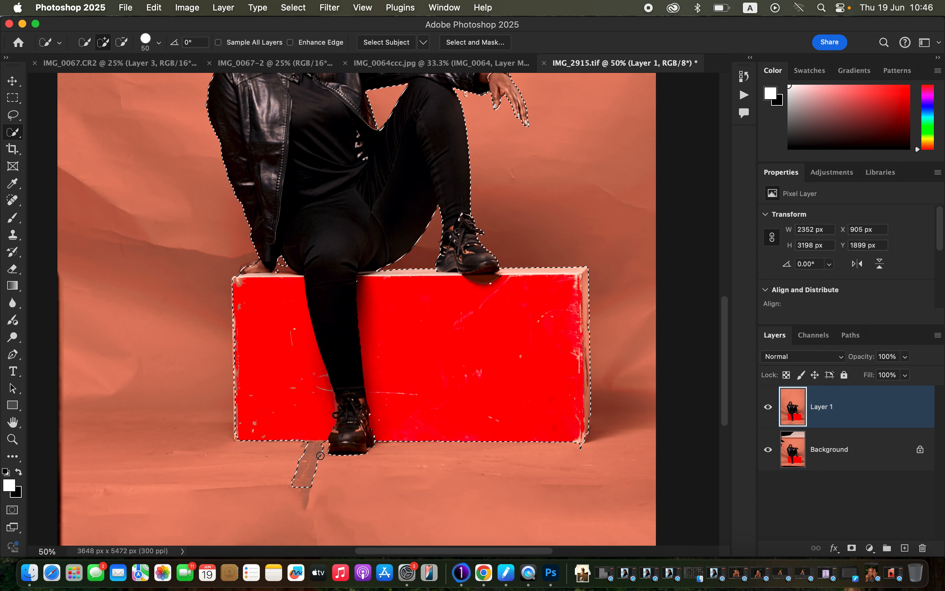
key(alt)
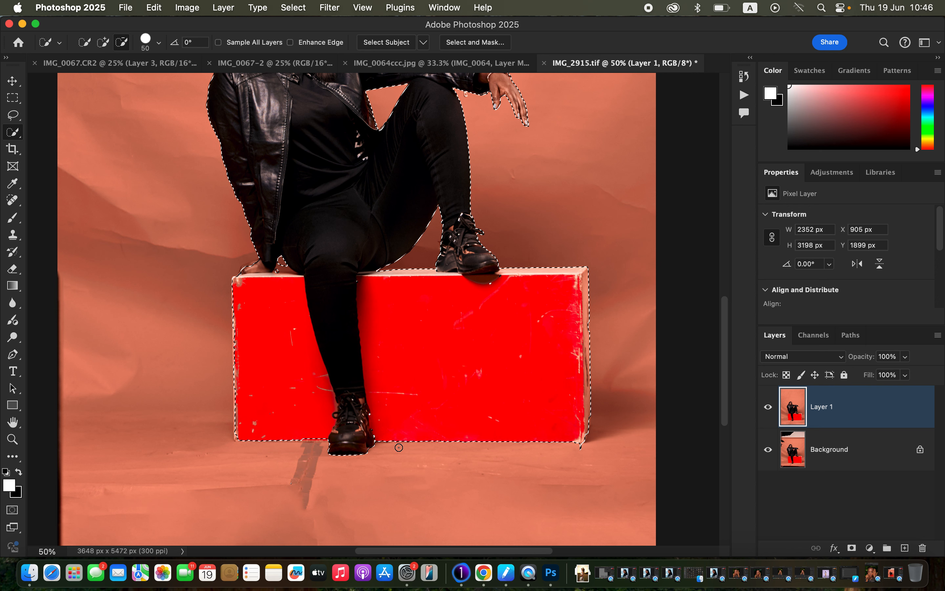
key(alt)
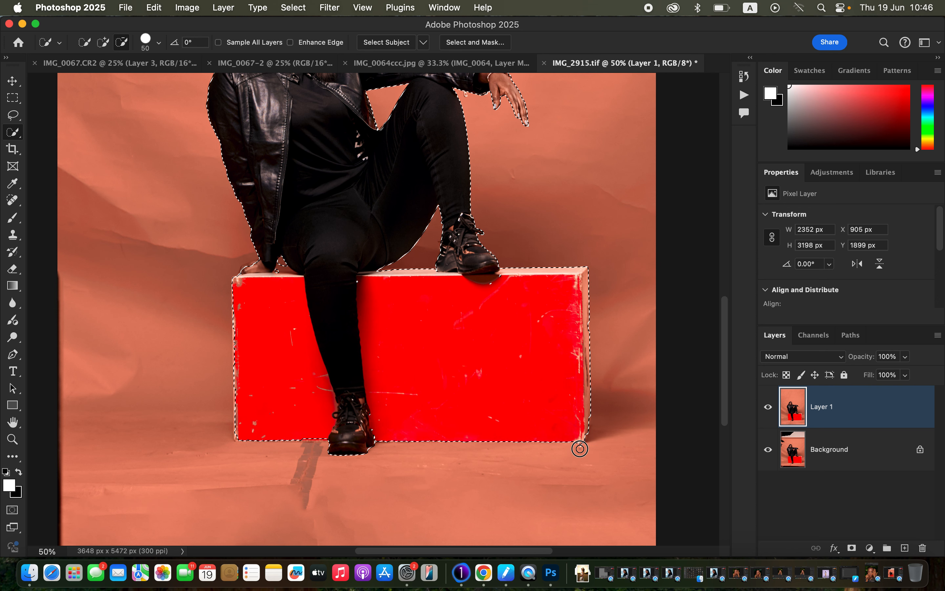
key(alt)
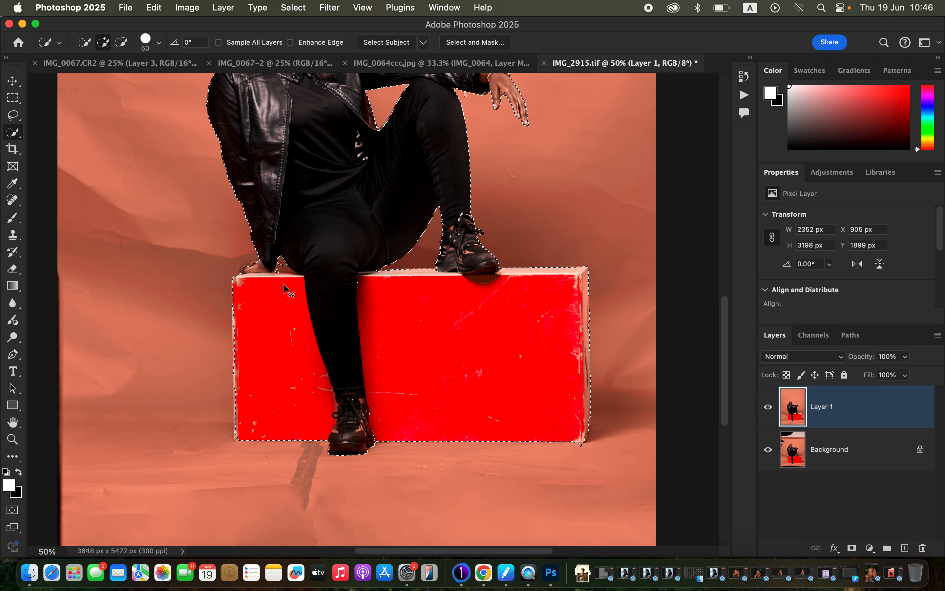
Add the outer edge of the hand resting on the box to the selection with a 15 px Quick Selection brush.
key(super+equal)
key(super+equal)
key(super+equal)
scroll(325, 321, left, 10)
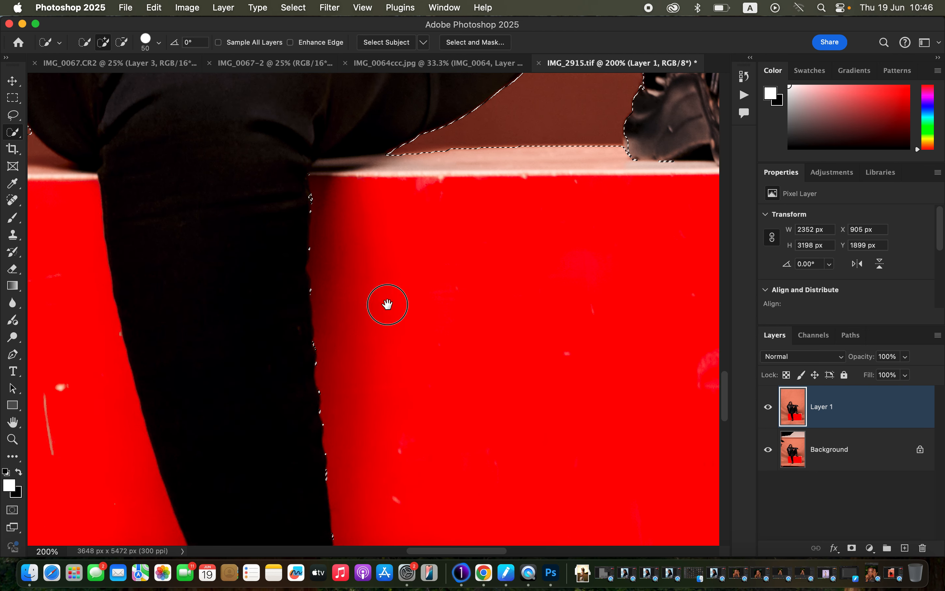
scroll(490, 293, up, 3)
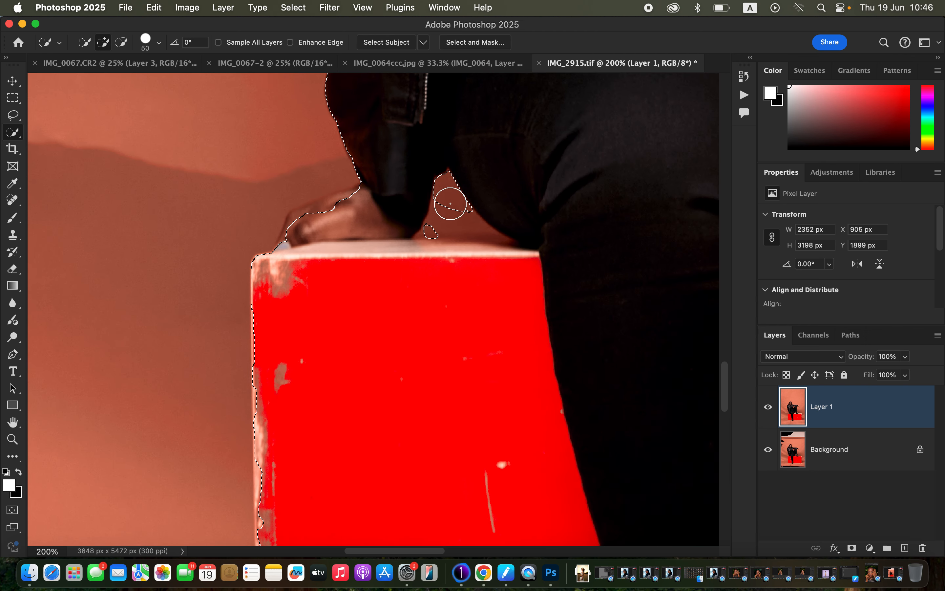
key(bracketleft)
key(bracketleft)
key(bracketleft)
key(bracketleft)
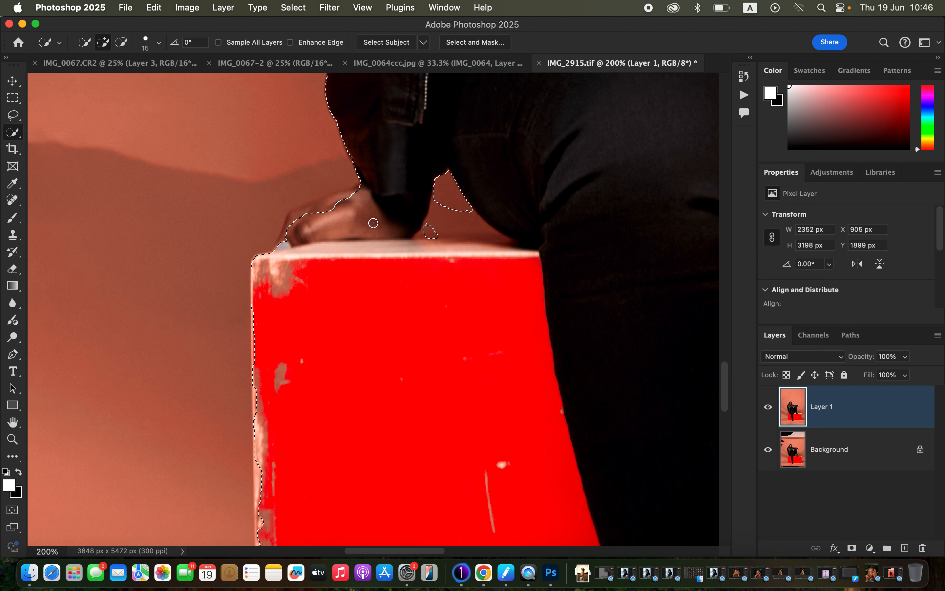
mouse_move(277, 241)
mouse_down()
mouse_move(302, 211)
mouse_move(367, 192)
mouse_move(361, 197)
mouse_move(345, 196)
mouse_move(367, 185)
mouse_up()
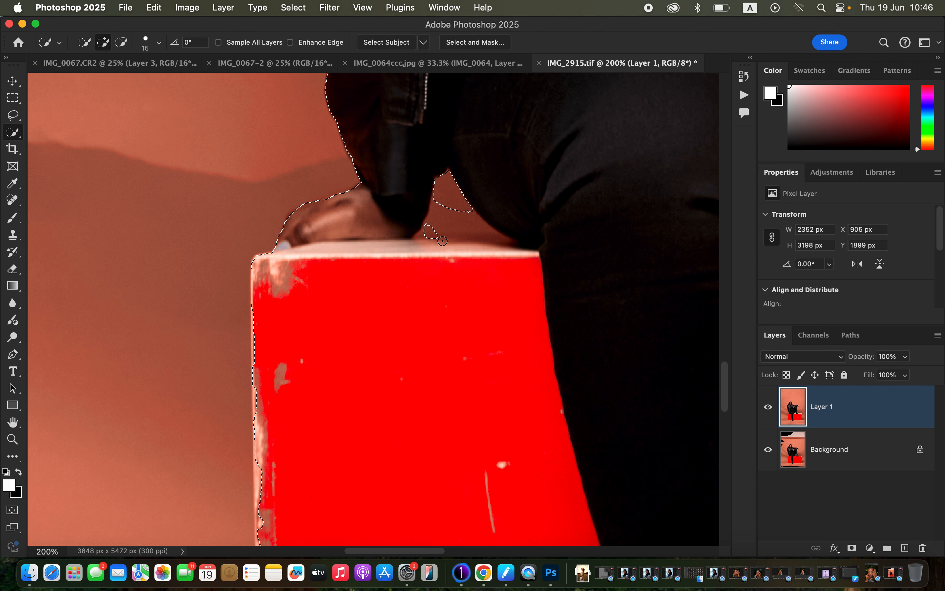
Subtract the triangular backdrop gap between the resting arm and the thigh from the selection.
key(alt)
drag(450, 217, 465, 225)
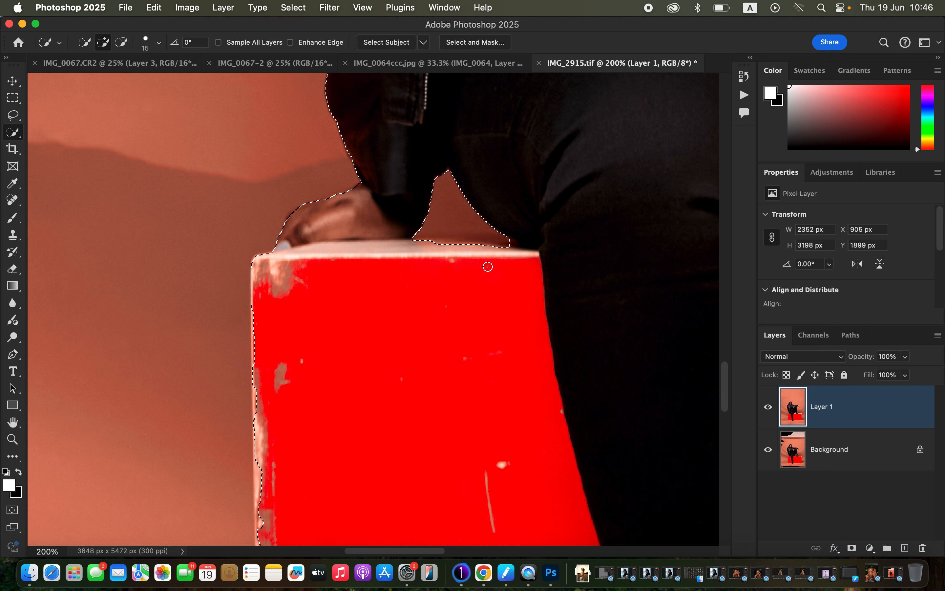
key(alt)
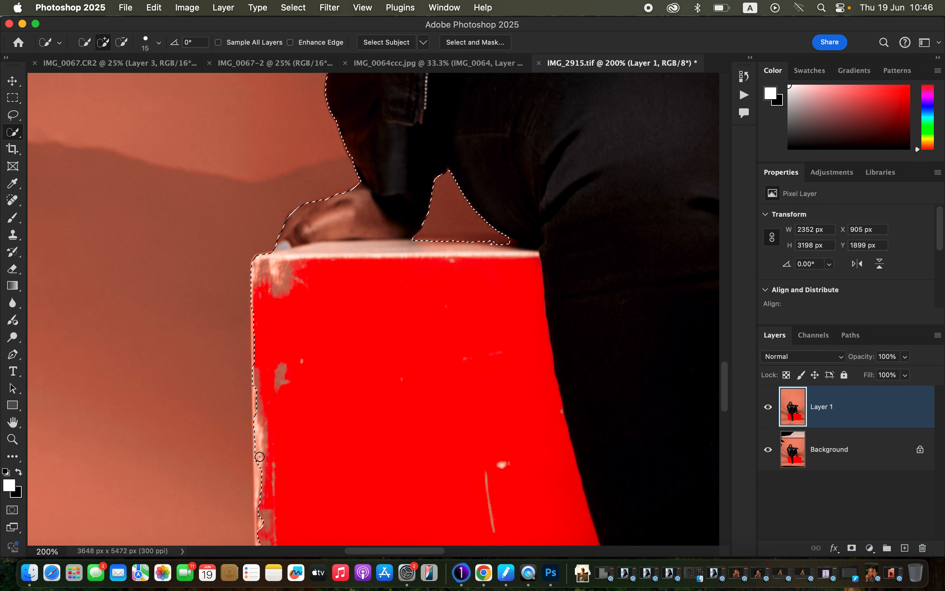
Add the box's left edge and the unselected slivers along the lowered leg's right side to the selection.
mouse_move(260, 457)
mouse_down()
mouse_move(258, 506)
mouse_move(258, 376)
mouse_move(262, 430)
mouse_up()
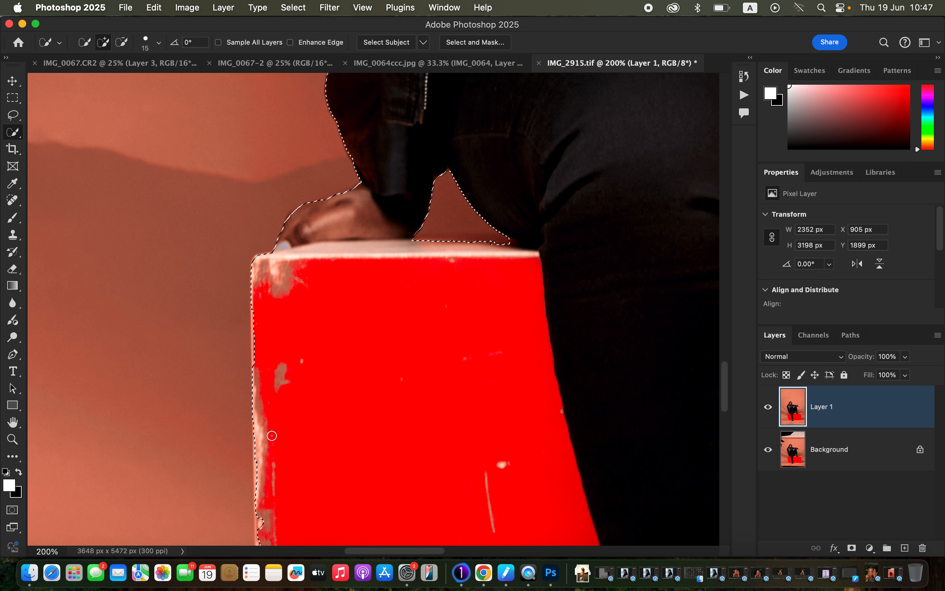
key(super+minus)
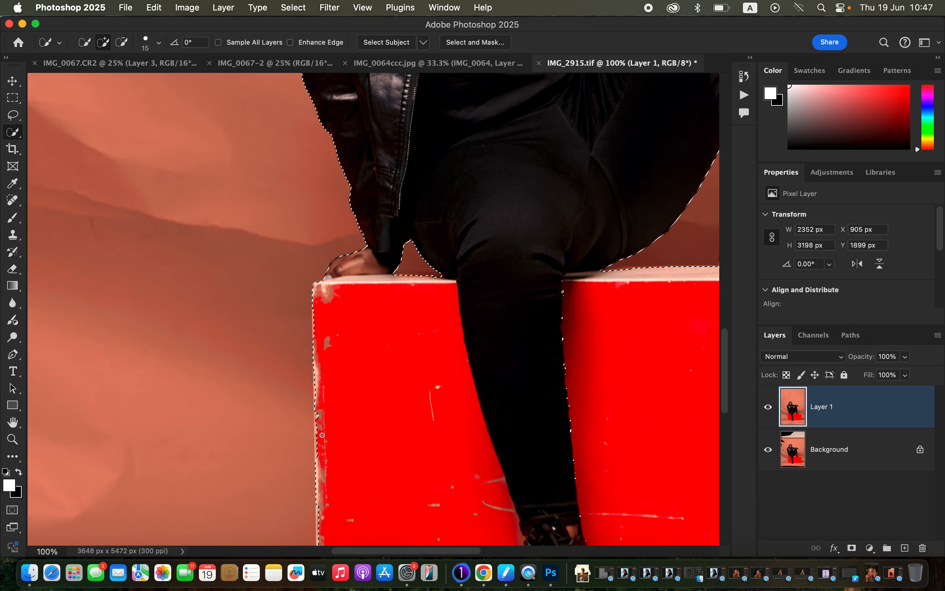
drag(318, 460, 312, 338)
drag(566, 353, 571, 394)
drag(563, 292, 563, 390)
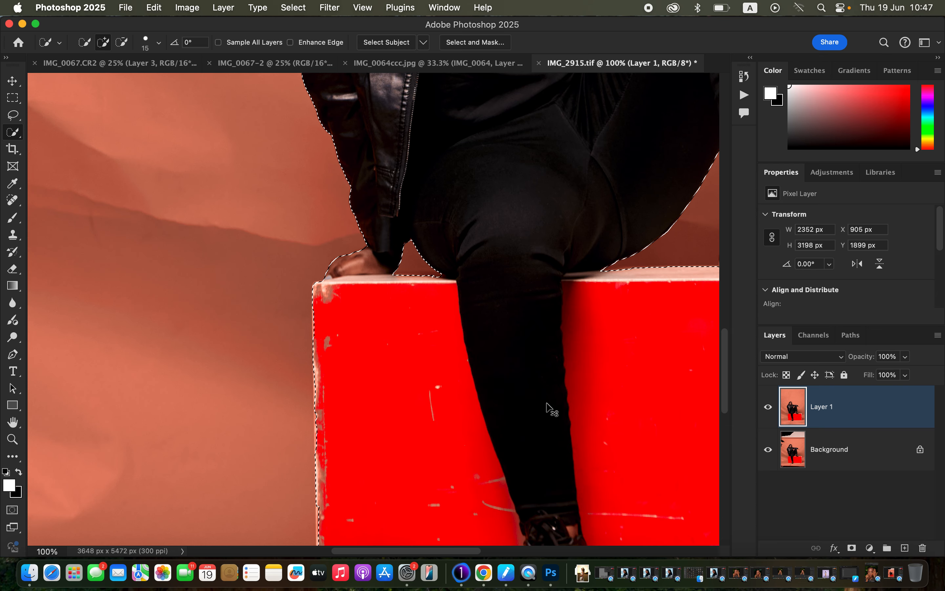
Invert the selection so that it covers the backdrop and floor instead of the woman and box.
key(super+minus)
key(super+minus)
key(super+minus)
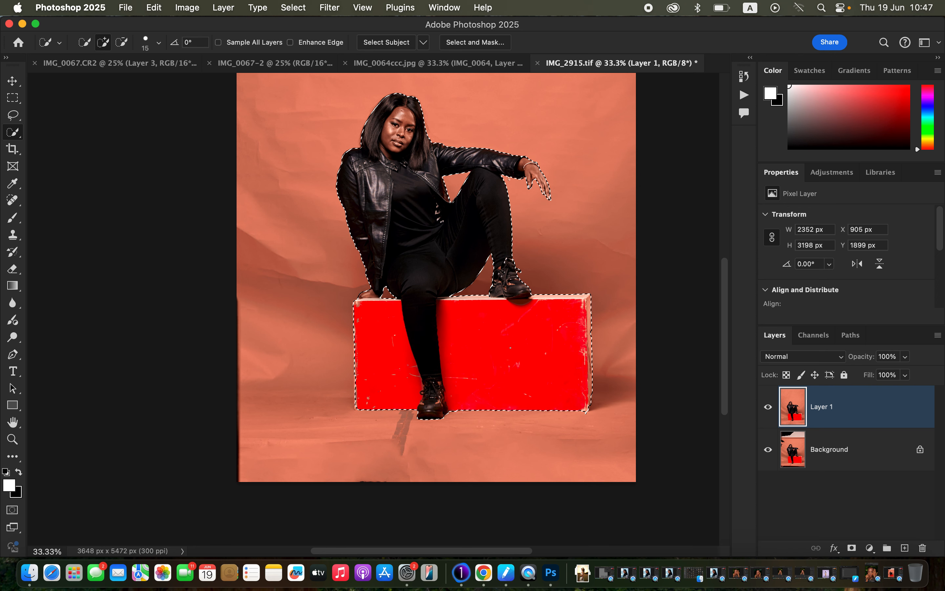
scroll(437, 295, up, 2)
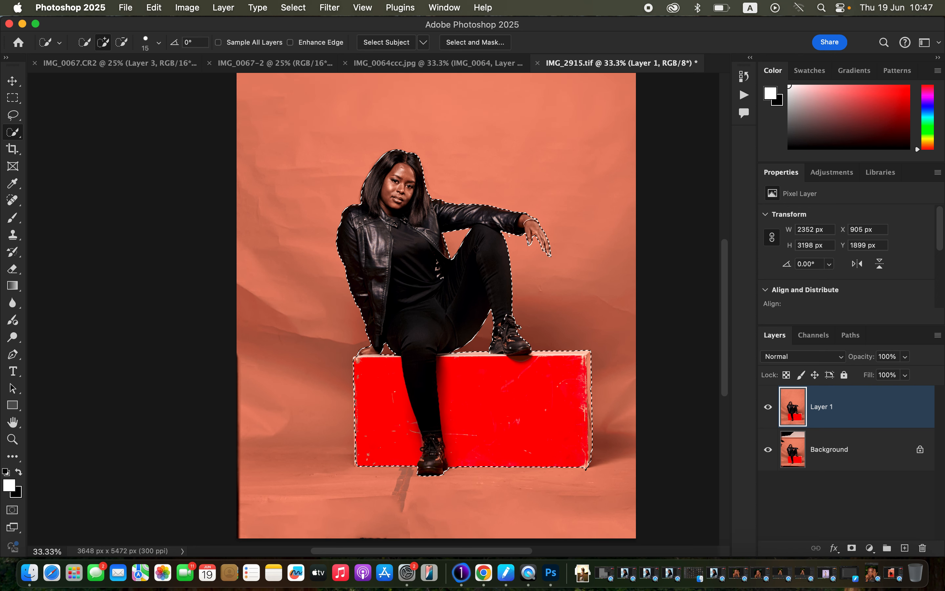
click(293, 8)
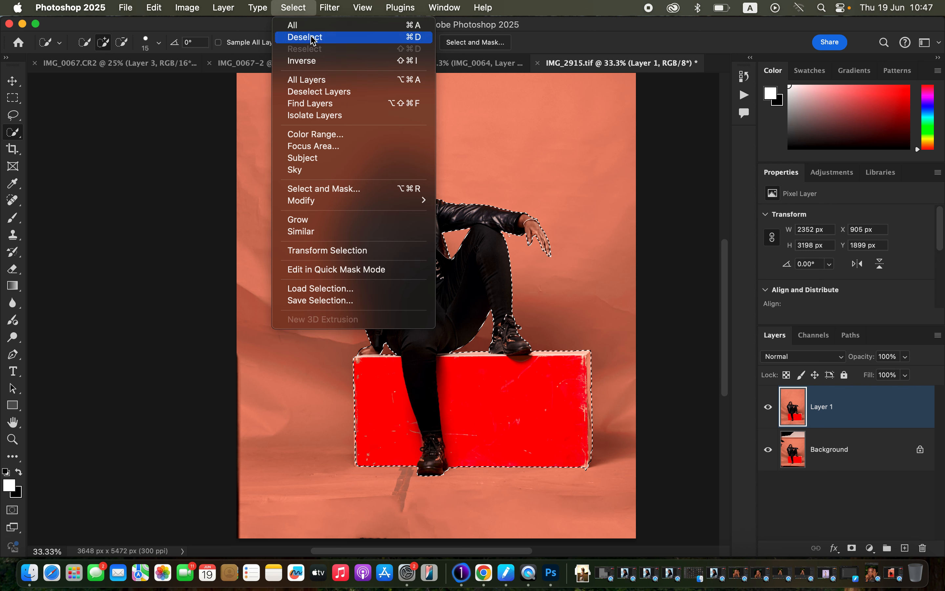
click(313, 61)
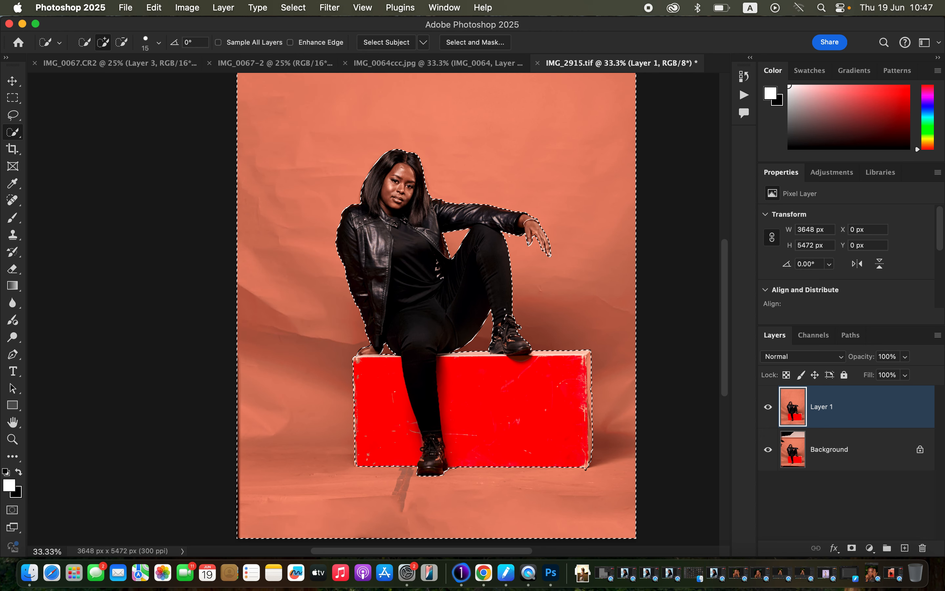
scroll(437, 308, up, 2)
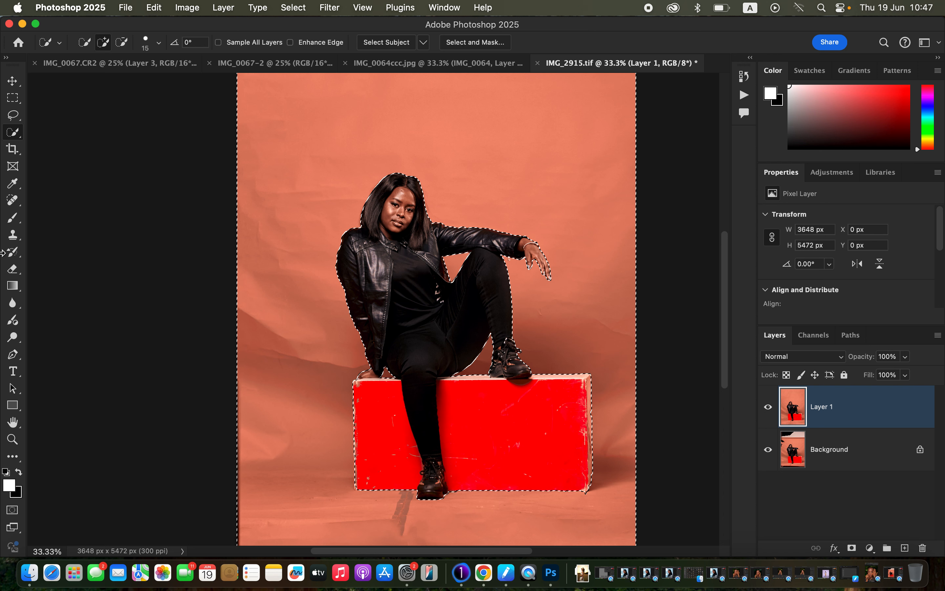
Set up the Brush tool with the Soft Round preset at 1300 px, 100% opacity and 65% flow.
click(12, 217)
right_click(13, 217)
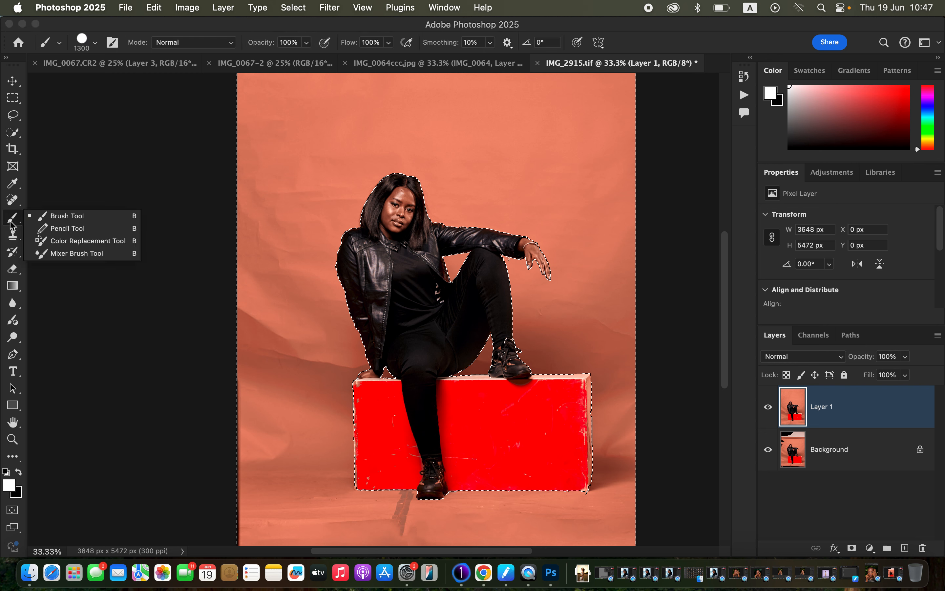
click(57, 217)
click(95, 43)
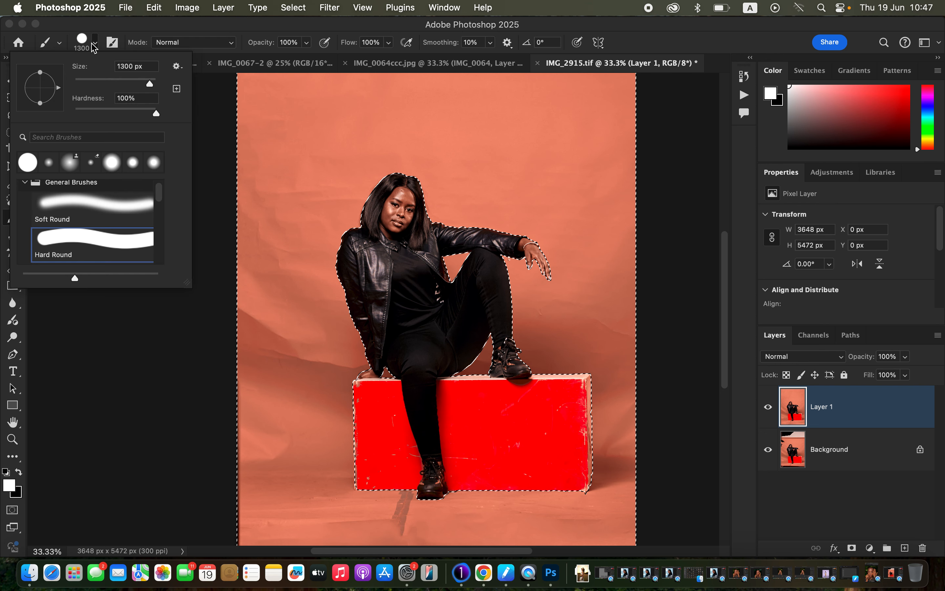
click(82, 207)
click(214, 26)
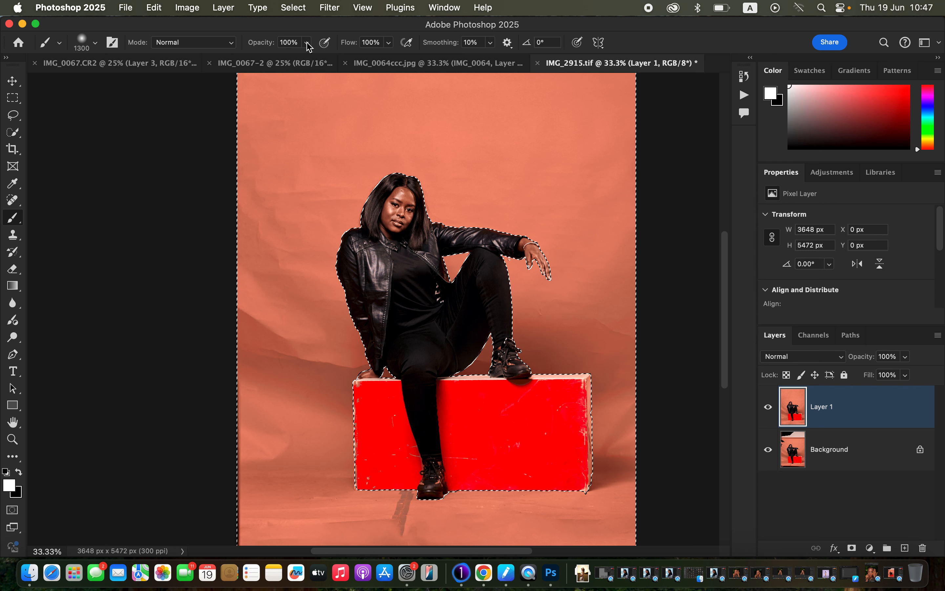
click(391, 45)
drag(392, 57, 370, 59)
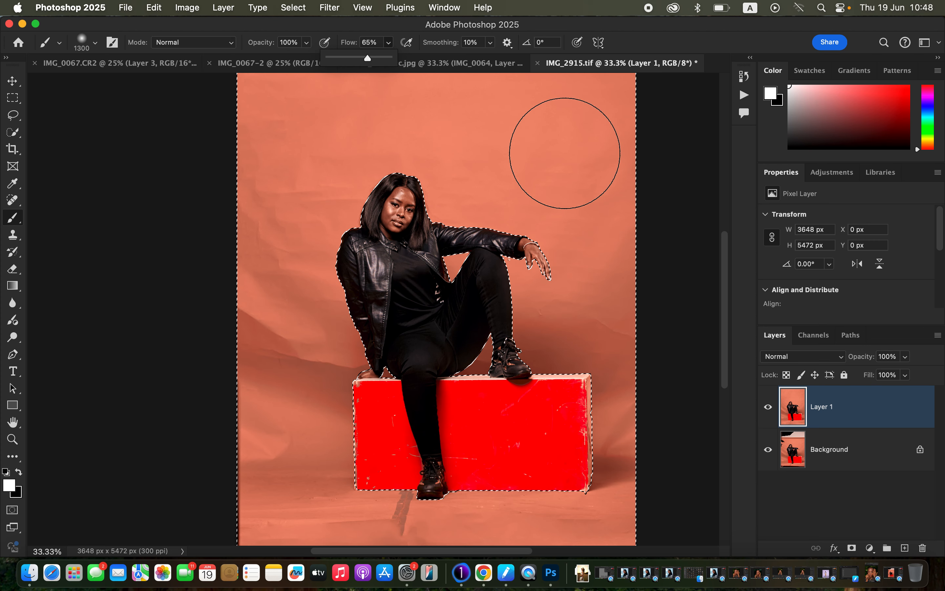
click(565, 154)
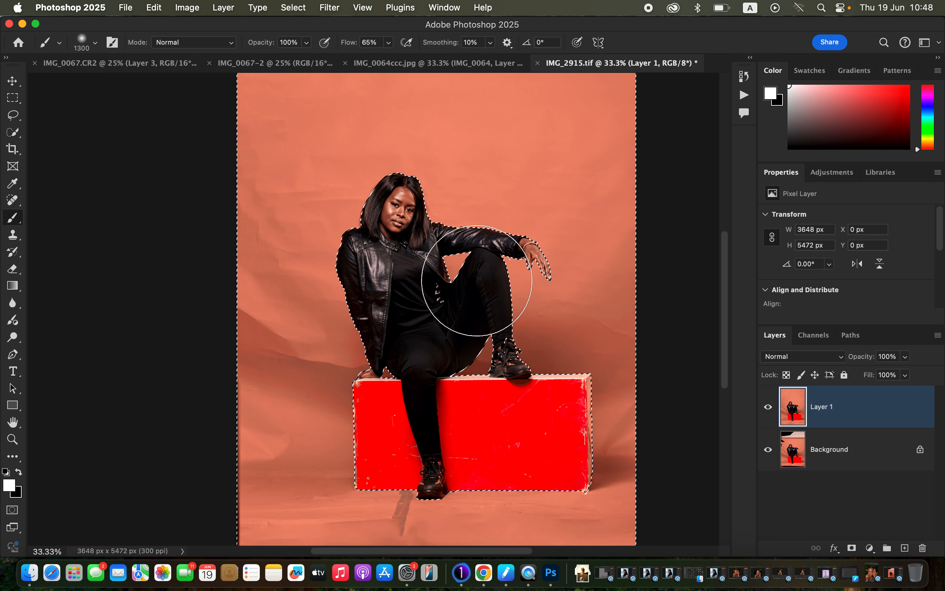
Paint sampled backdrop colour over the wrinkles between the woman's raised leg, the box and the right image edge, using a 700 px brush.
drag(522, 293, 481, 253)
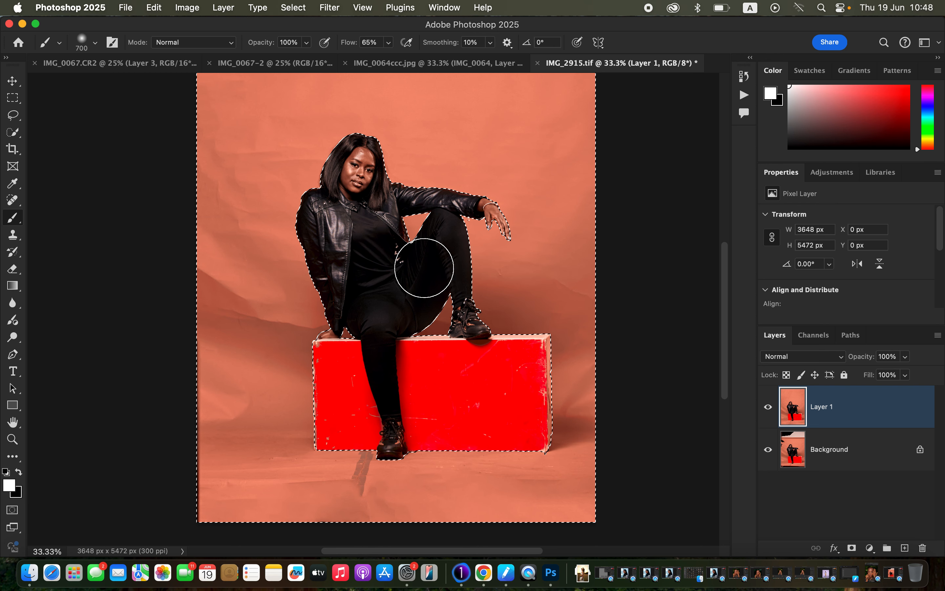
alt+click(483, 260)
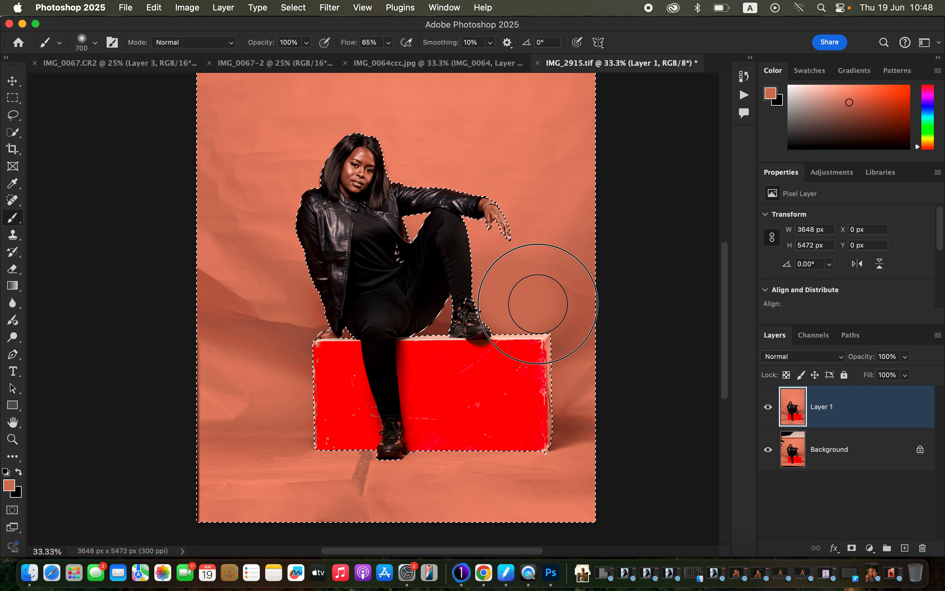
alt+click(564, 270)
drag(562, 292, 582, 349)
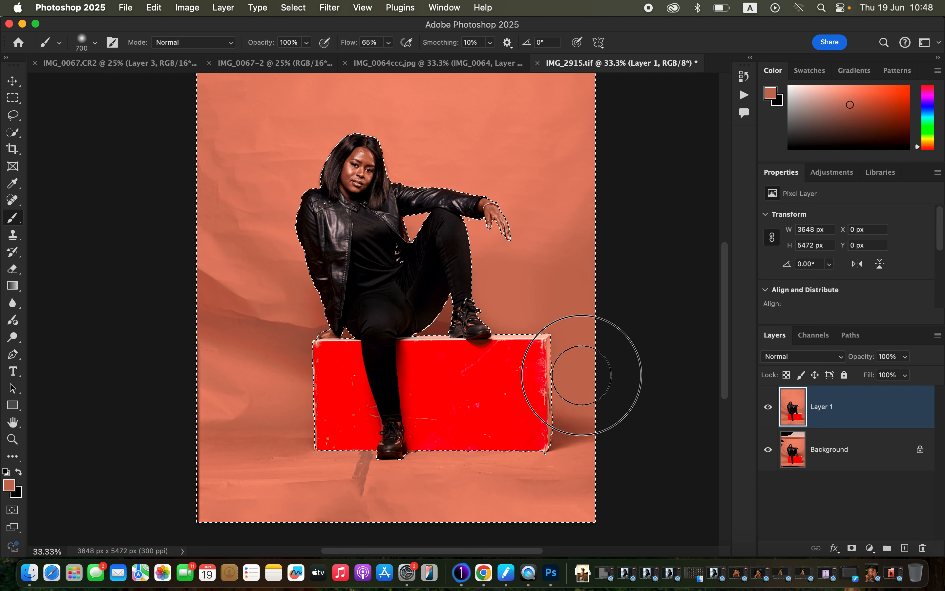
alt+click(529, 288)
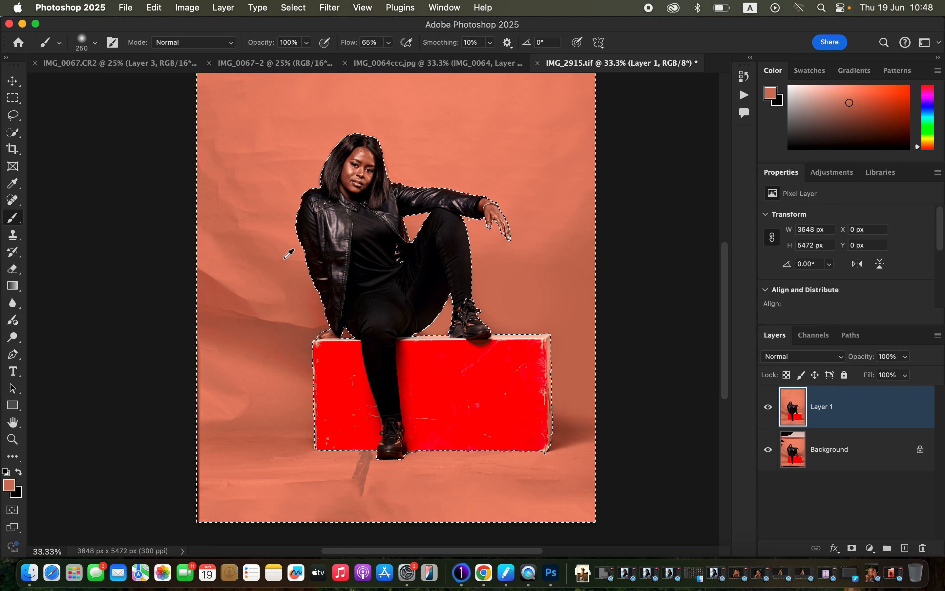
Sample the backdrop beside the jacket and paint over the wrinkles left of the woman, up past her head, with a 500 px brush.
alt+click(290, 249)
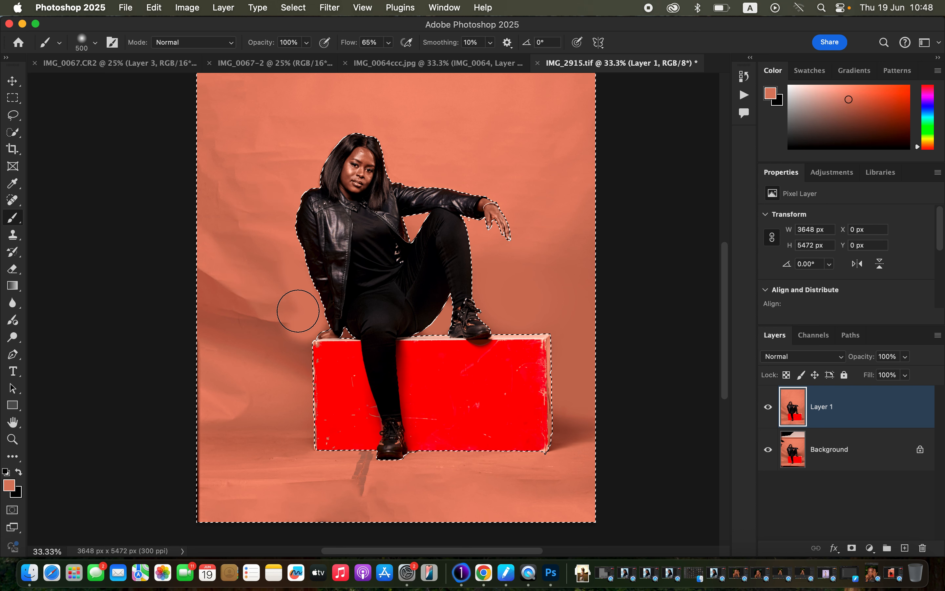
alt+click(297, 276)
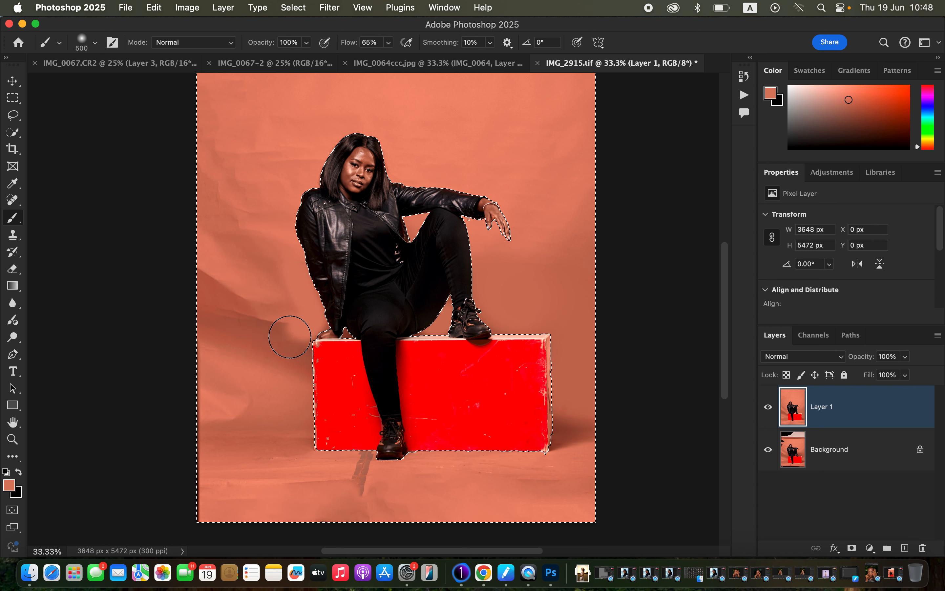
mouse_move(274, 327)
mouse_down()
mouse_move(280, 303)
mouse_move(261, 304)
mouse_move(228, 339)
mouse_move(222, 310)
mouse_move(223, 281)
mouse_move(253, 262)
mouse_move(274, 292)
mouse_move(262, 294)
mouse_move(262, 228)
mouse_move(249, 225)
mouse_move(216, 150)
mouse_move(225, 179)
mouse_move(253, 168)
mouse_up()
alt+click(298, 164)
mouse_move(304, 119)
mouse_down()
mouse_move(288, 160)
mouse_move(247, 188)
mouse_up()
alt+click(269, 126)
Paint over the dark folds left of the box, from the floor line up along the left image edge.
alt+click(247, 320)
drag(236, 365, 222, 401)
alt+click(228, 365)
drag(211, 336, 209, 277)
alt+click(211, 294)
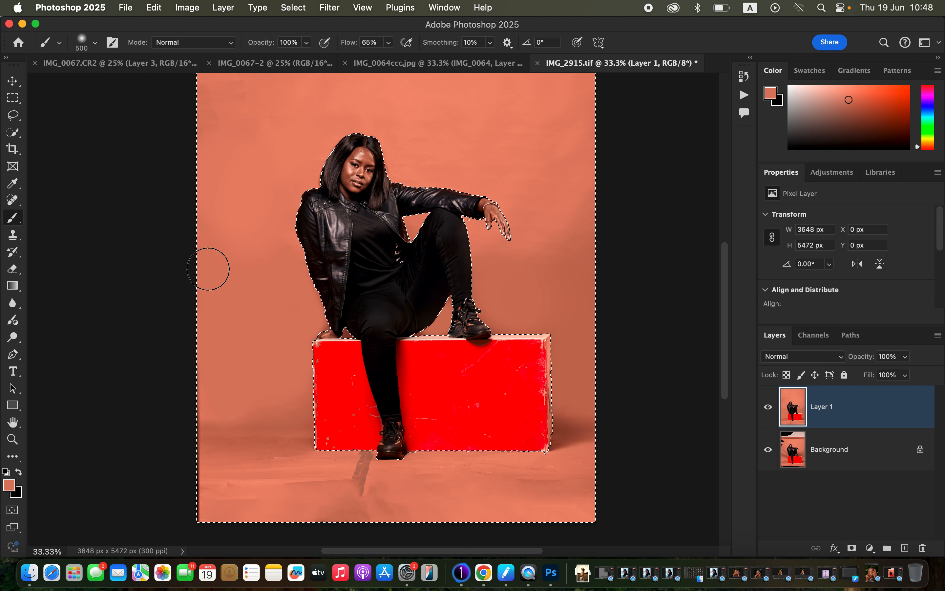
Even out the upper backdrop and the lower wall left of the box with sampled tones and an 800 px brush.
key(super+minus)
key(bracketright)
key(bracketright)
key(bracketright)
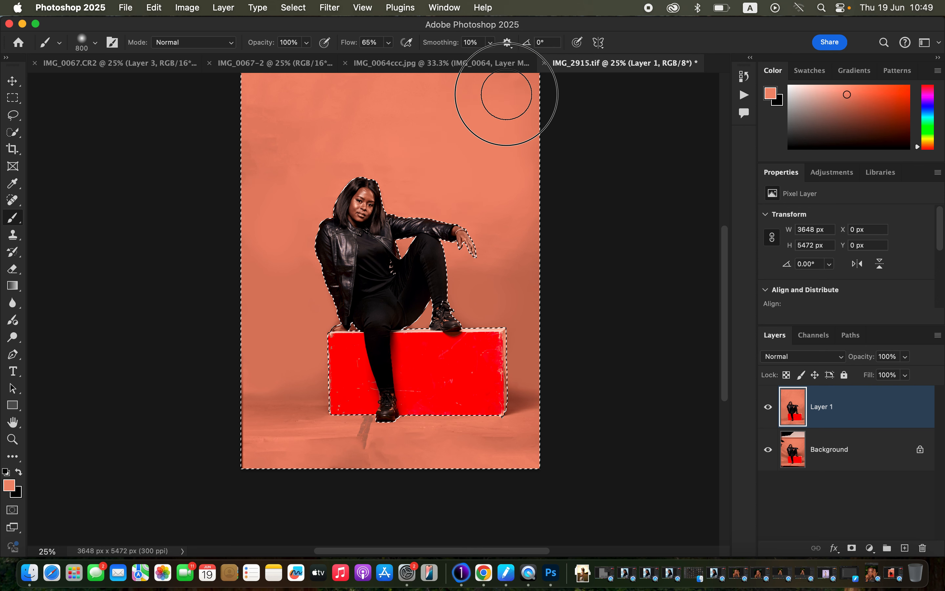
alt+click(429, 119)
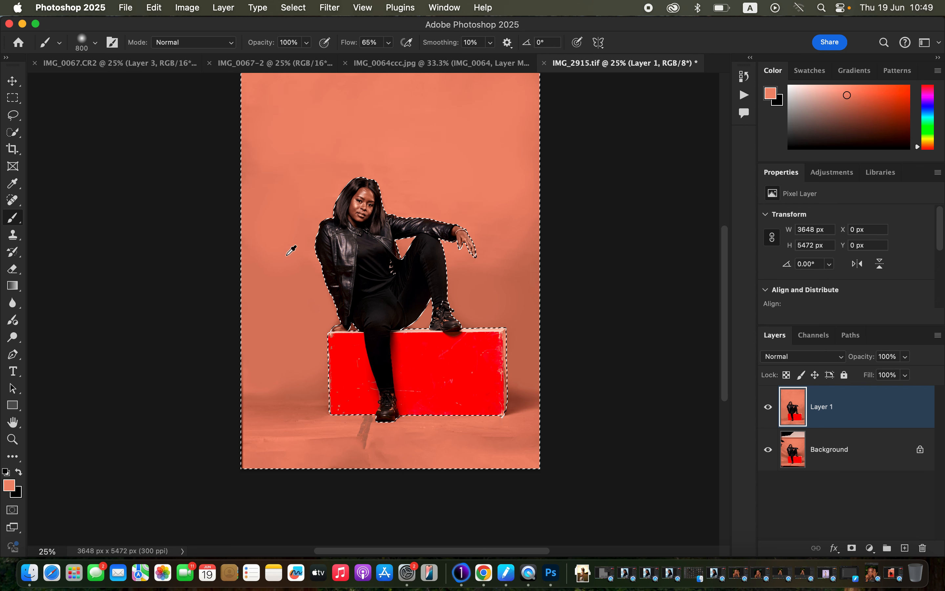
alt+click(281, 350)
mouse_move(275, 338)
mouse_down()
mouse_move(276, 371)
mouse_move(263, 372)
mouse_up()
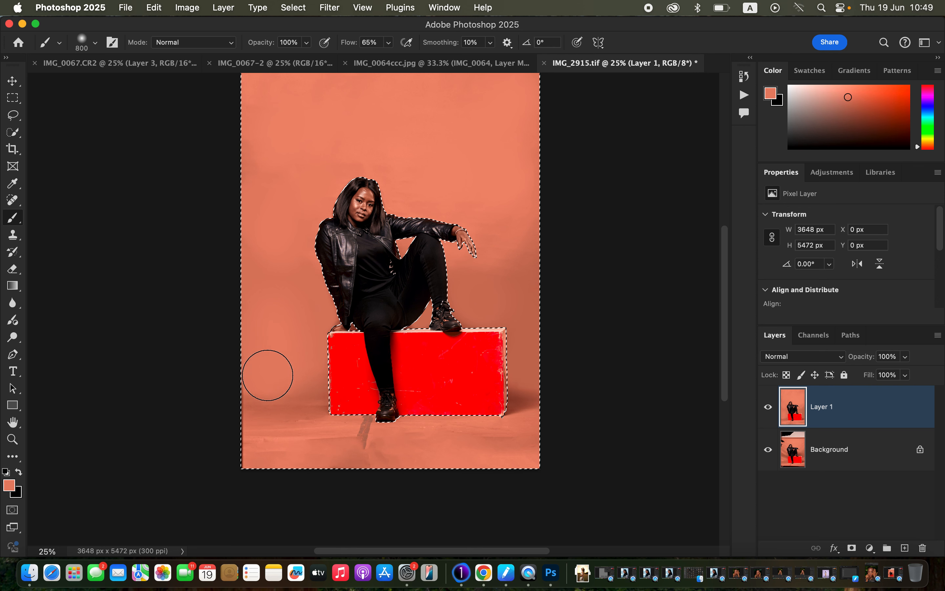
Repaint the backdrop right of the outstretched hand and raised leg with sampled tones, using 400 px and 700 px brushes.
key(bracketleft)
key(bracketleft)
key(bracketleft)
key(bracketleft)
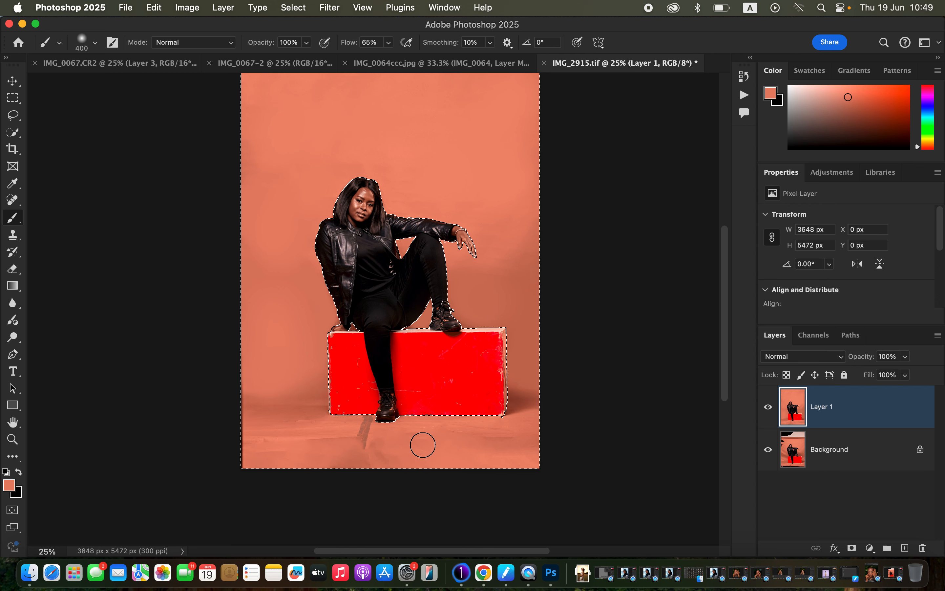
alt+click(490, 205)
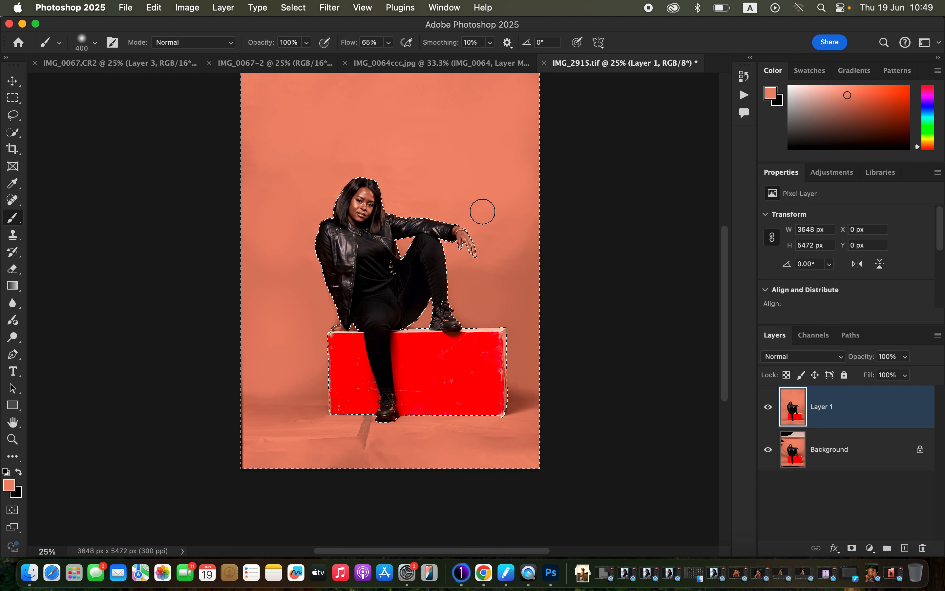
alt+click(513, 226)
drag(513, 230, 513, 269)
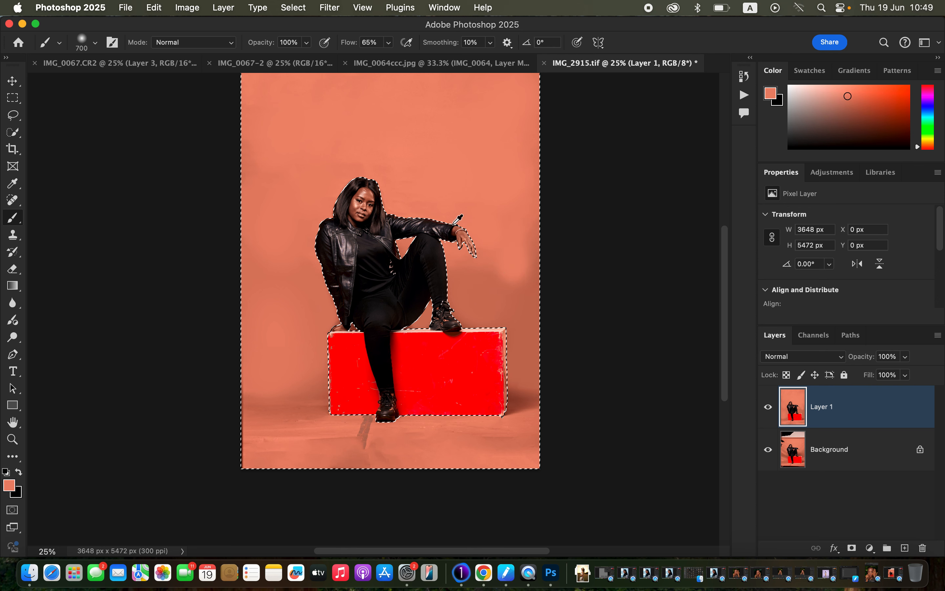
alt+click(493, 281)
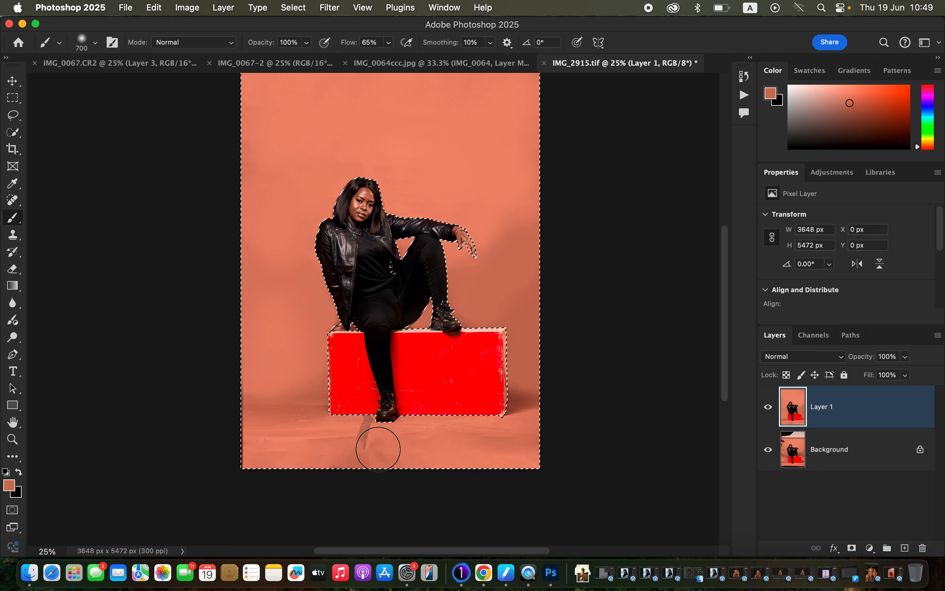
Paint over the dark crease below the lowered foot and the surrounding floor wrinkles with a sampled floor colour and a 500 px brush.
alt+click(352, 152)
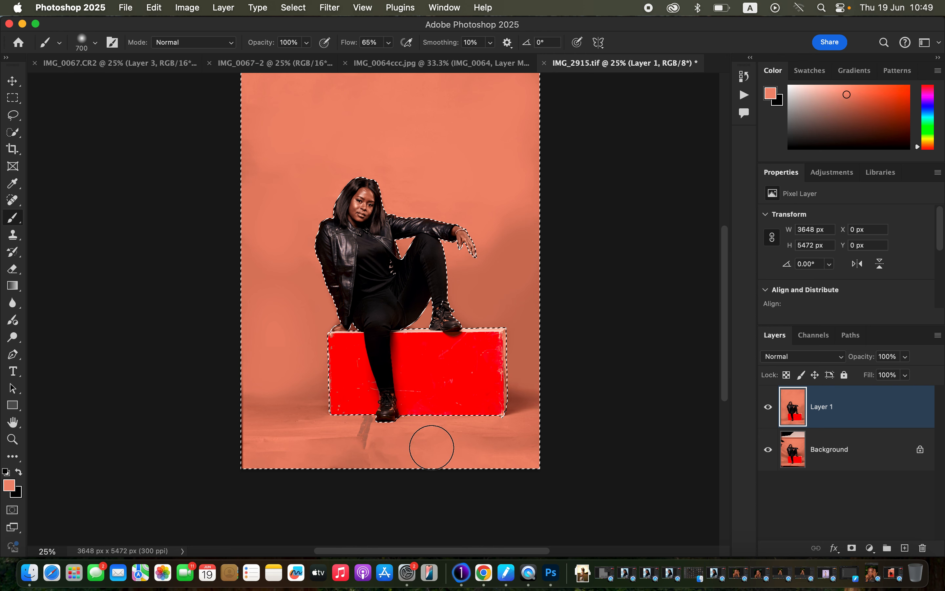
key(super+equal)
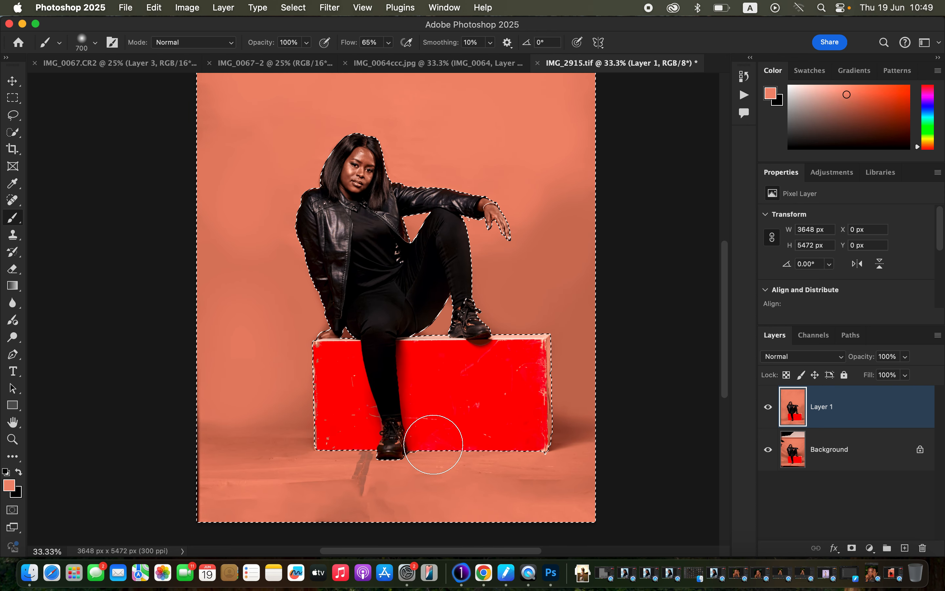
scroll(434, 420, down, 2)
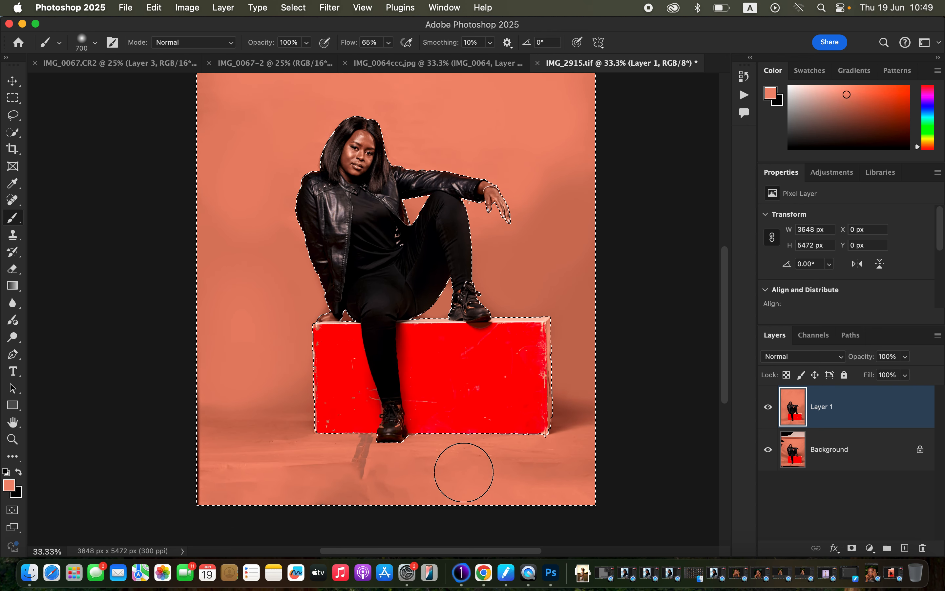
key(bracketleft)
key(bracketleft)
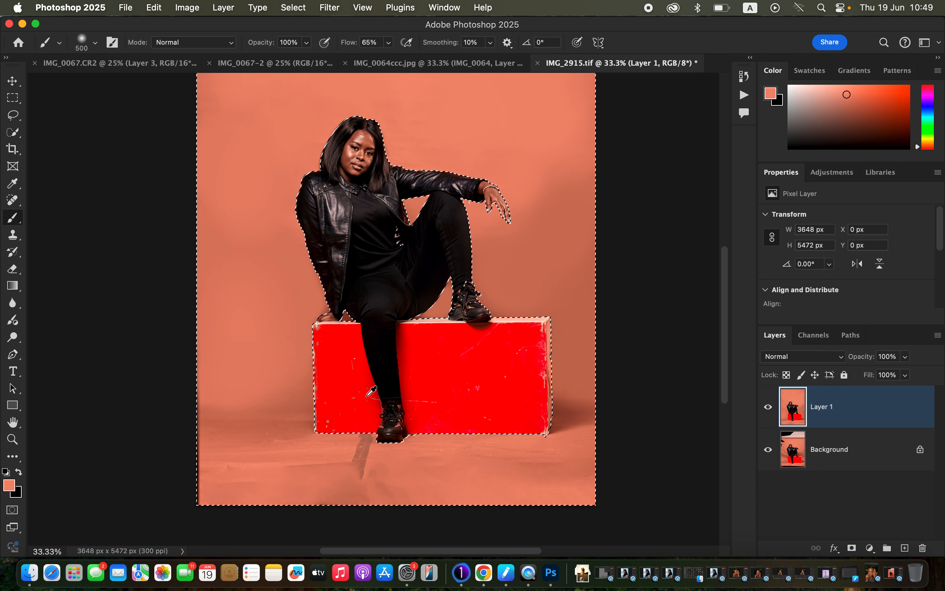
alt+click(351, 437)
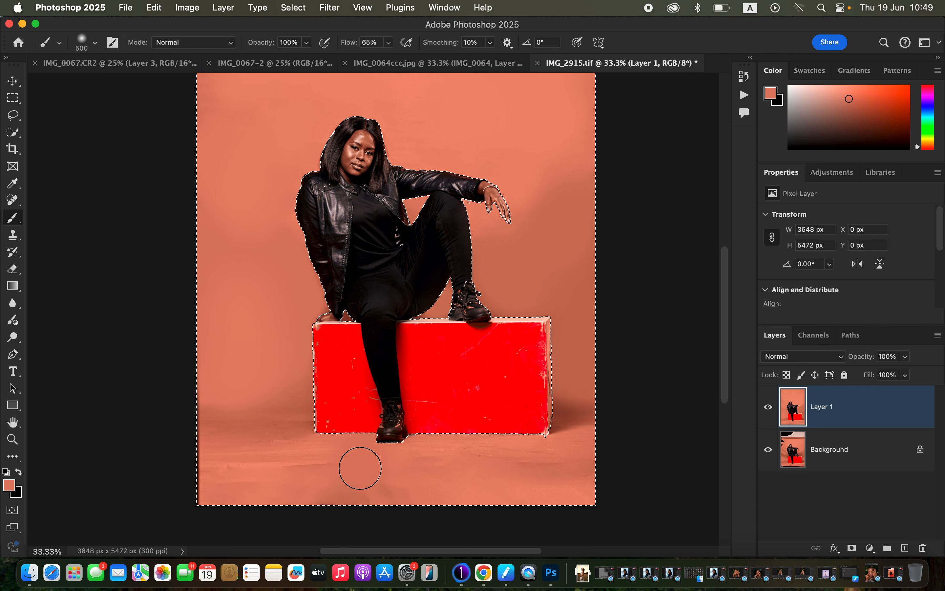
drag(316, 465, 251, 478)
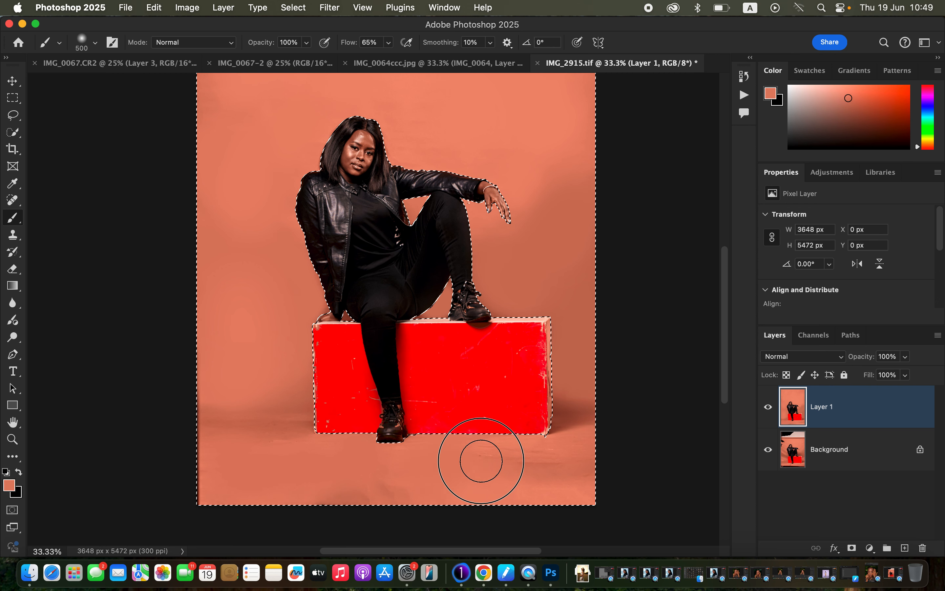
Resample the floor colour and smooth the remaining patches in front of the box and along the floor's left edge.
alt+click(481, 483)
alt+click(301, 480)
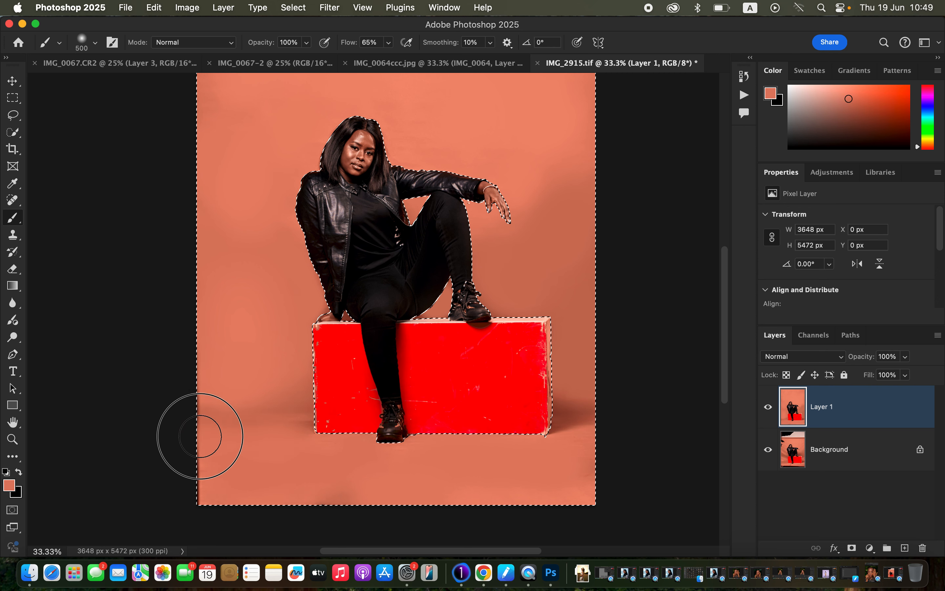
alt+click(202, 483)
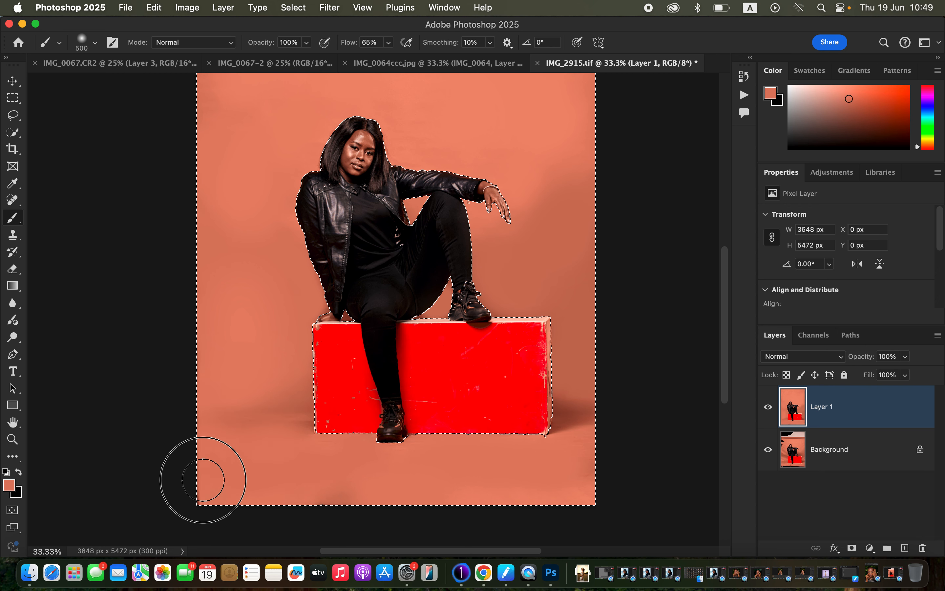
Blend the backdrop right of the woman's hand and up to the upper right corner with sampled tones and a 900 px brush.
drag(492, 243, 502, 354)
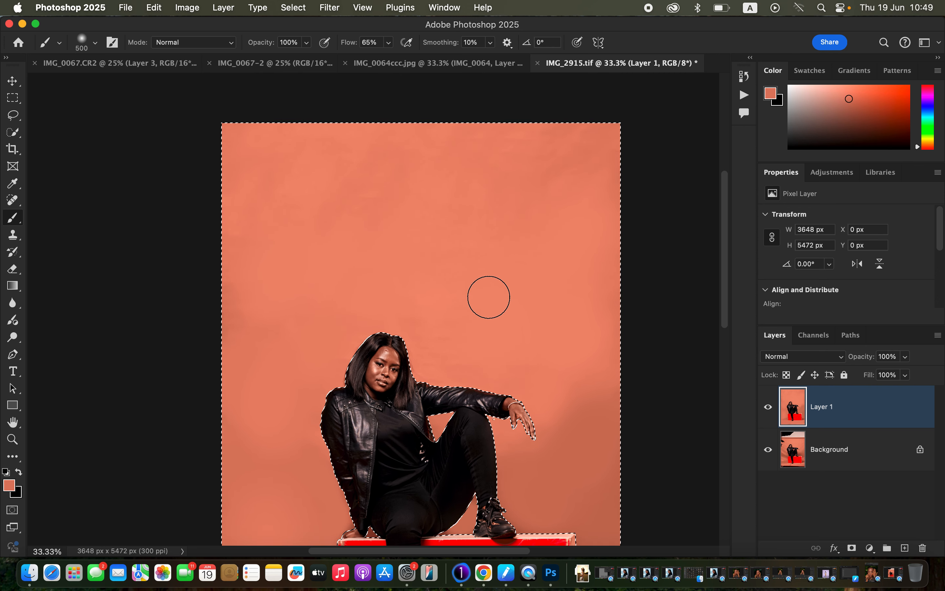
key(super+minus)
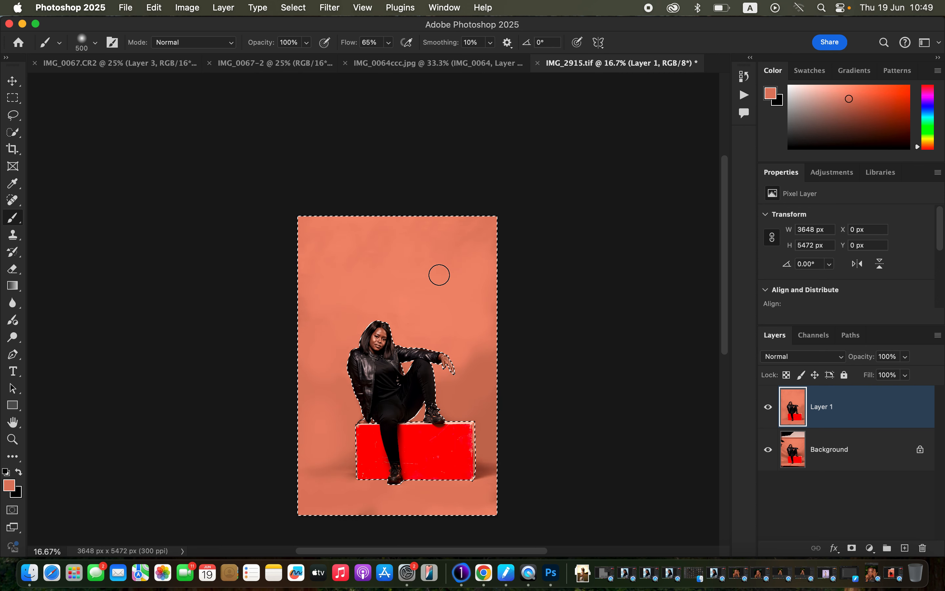
key(bracketright)
key(bracketright)
key(bracketright)
key(bracketright)
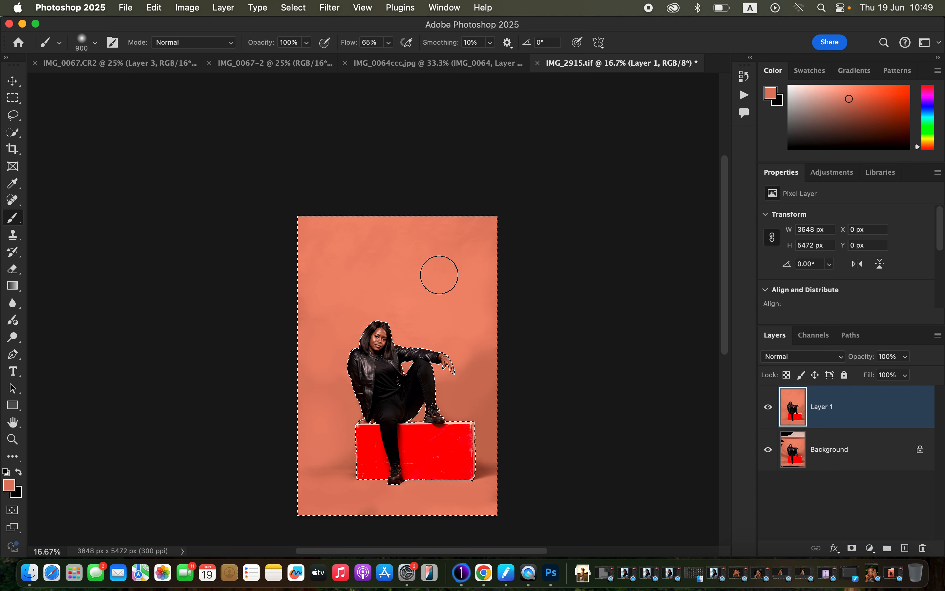
alt+click(465, 359)
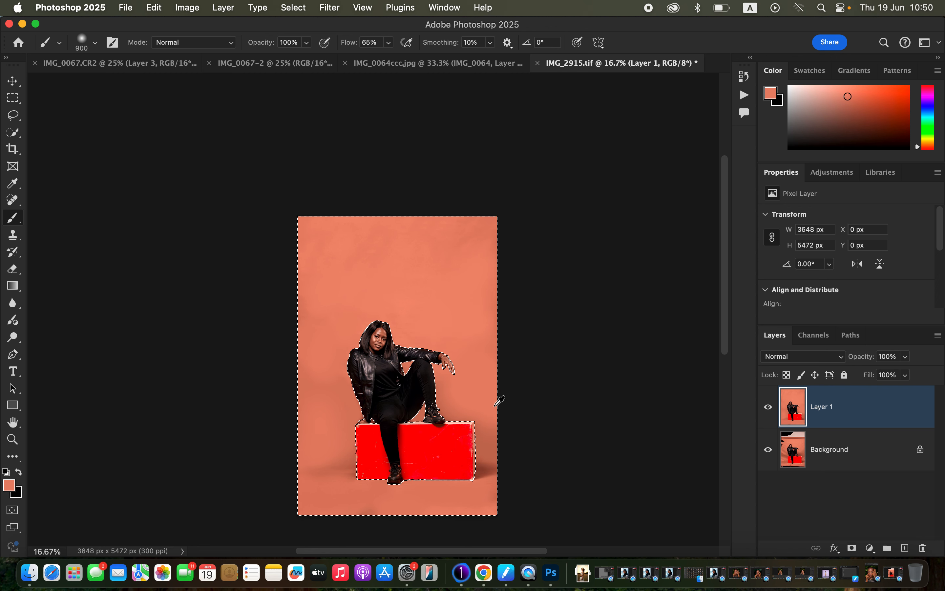
alt+click(467, 264)
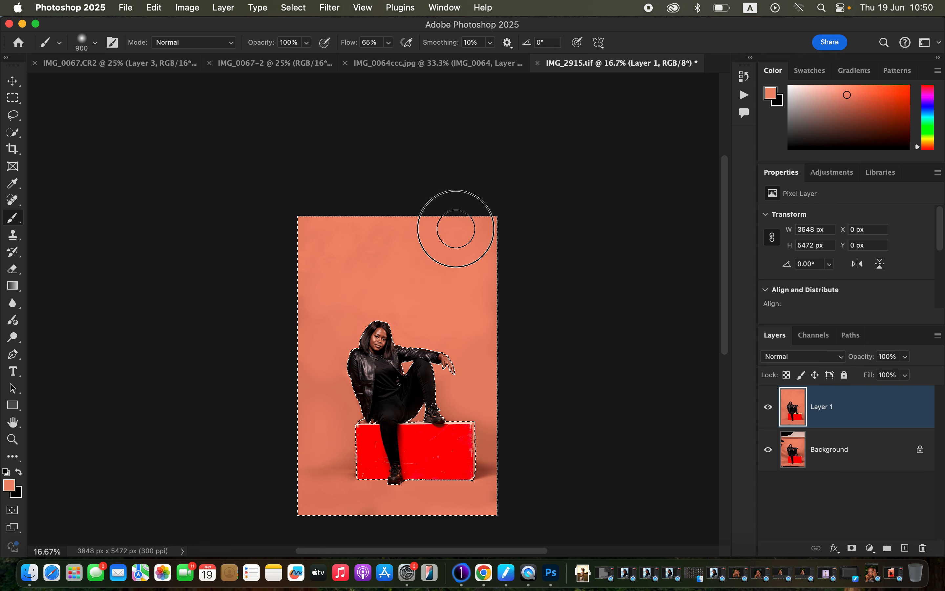
Switch to the Mixer Brush and clean its paint load for blending the painted backdrop.
key(super+equal)
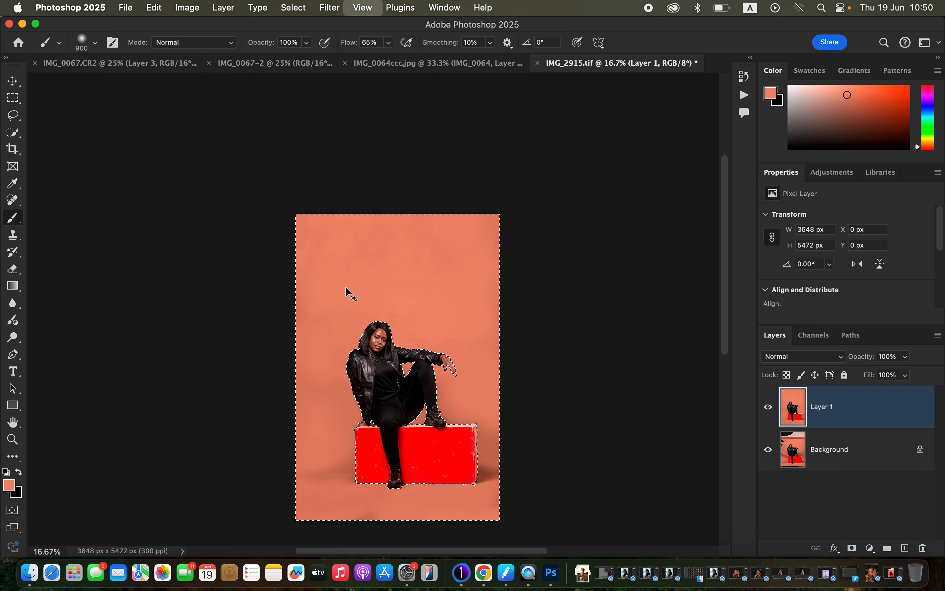
scroll(346, 288, down, 3)
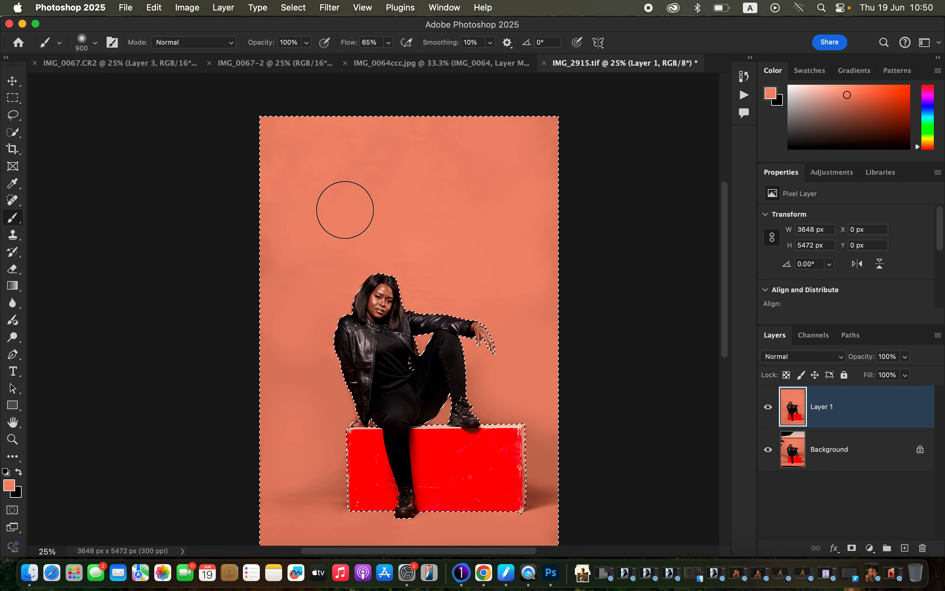
mouse_move(17, 222)
mouse_down()
mouse_move(35, 217)
mouse_move(65, 251)
mouse_up()
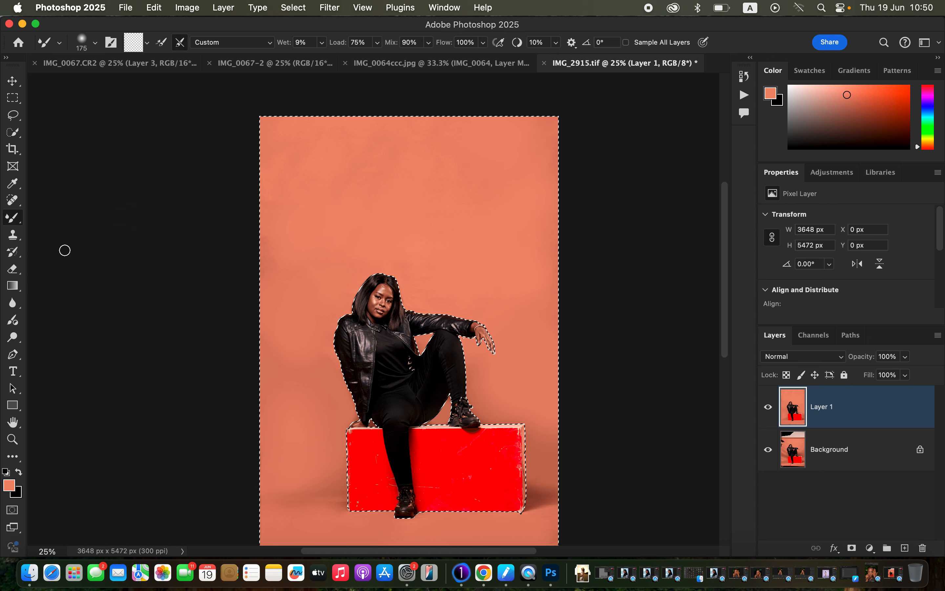
click(148, 43)
click(150, 72)
Blend the backdrop tones around the woman using the Mixer Brush at 700 px and 500 px.
key(bracketright)
key(bracketright)
key(bracketright)
key(bracketright)
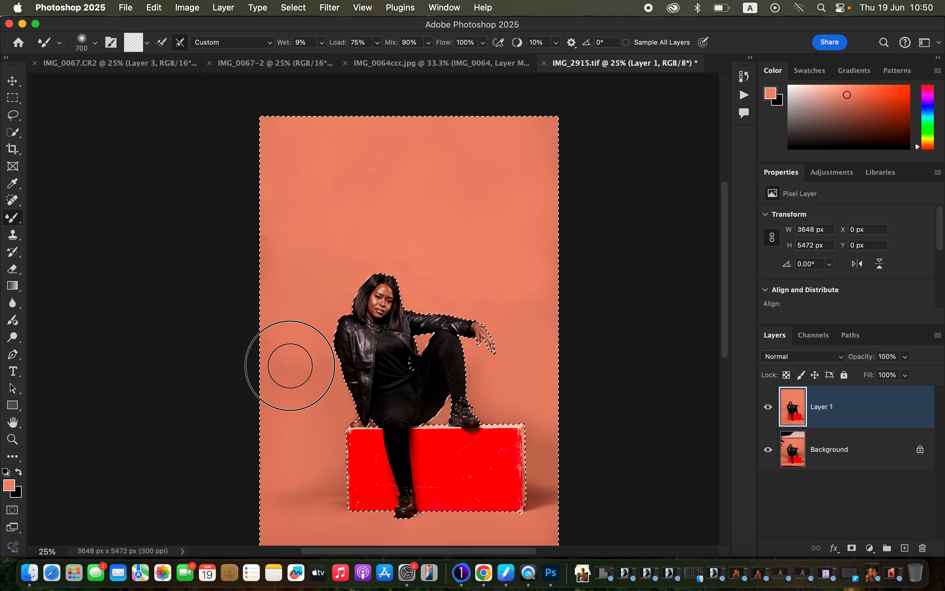
key(bracketleft)
key(bracketleft)
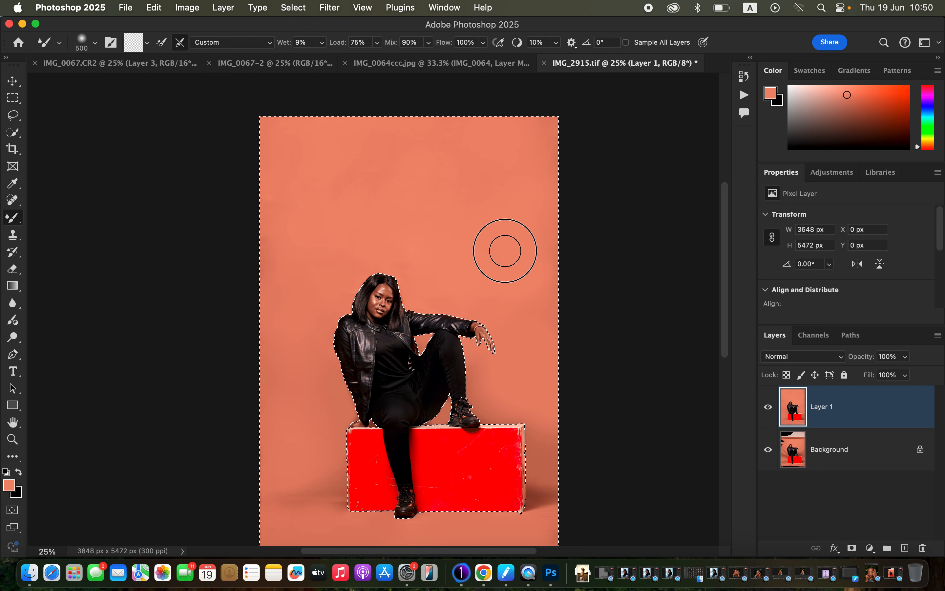
Smooth the backdrop close to the woman's head and outstretched arm with a 250 px Mixer Brush.
key(super+equal)
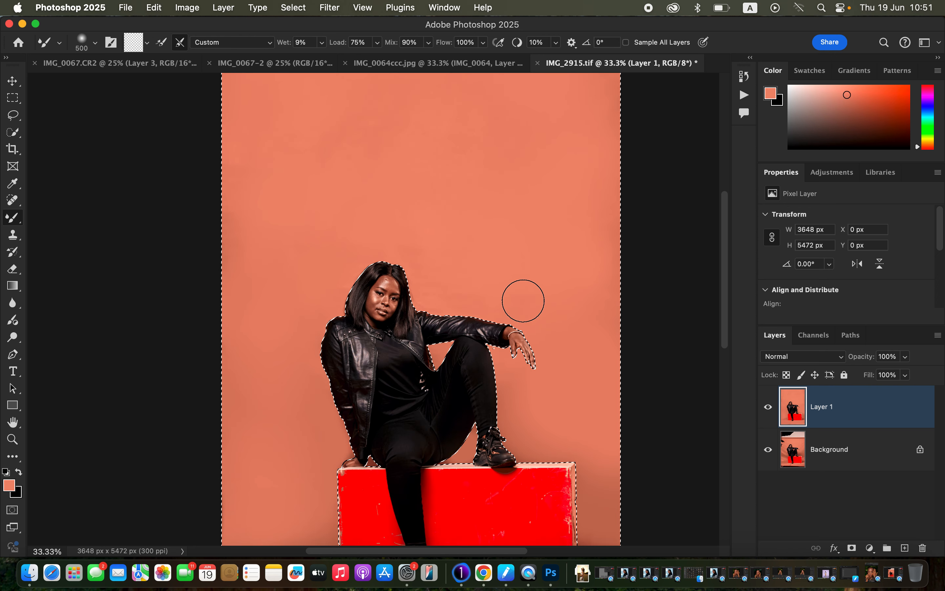
scroll(524, 301, down, 3)
scroll(524, 301, right, 3)
key(bracketleft)
key(bracketleft)
key(bracketleft)
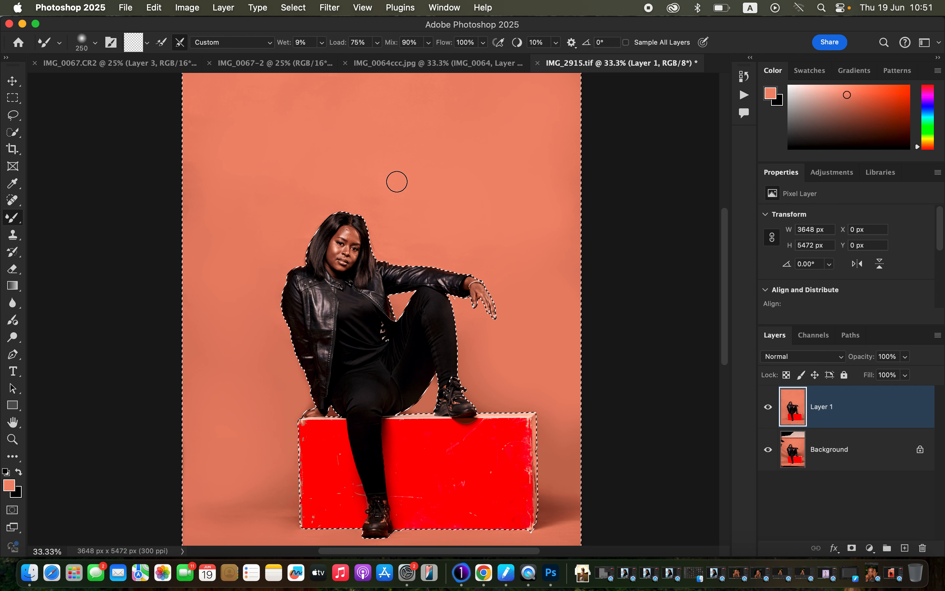
drag(407, 215, 401, 234)
Blend the floor in front of the box and the backdrop beside it, and compare against the original by toggling Layer 1.
key(space)
drag(537, 298, 536, 199)
mouse_move(392, 474)
mouse_down()
mouse_move(283, 488)
mouse_move(289, 451)
mouse_up()
mouse_move(245, 412)
mouse_down()
mouse_move(267, 409)
mouse_move(192, 412)
mouse_move(276, 428)
mouse_move(212, 430)
mouse_move(265, 439)
mouse_up()
drag(232, 492, 508, 484)
mouse_move(569, 423)
mouse_down()
mouse_move(555, 414)
mouse_move(566, 386)
mouse_move(566, 281)
mouse_up()
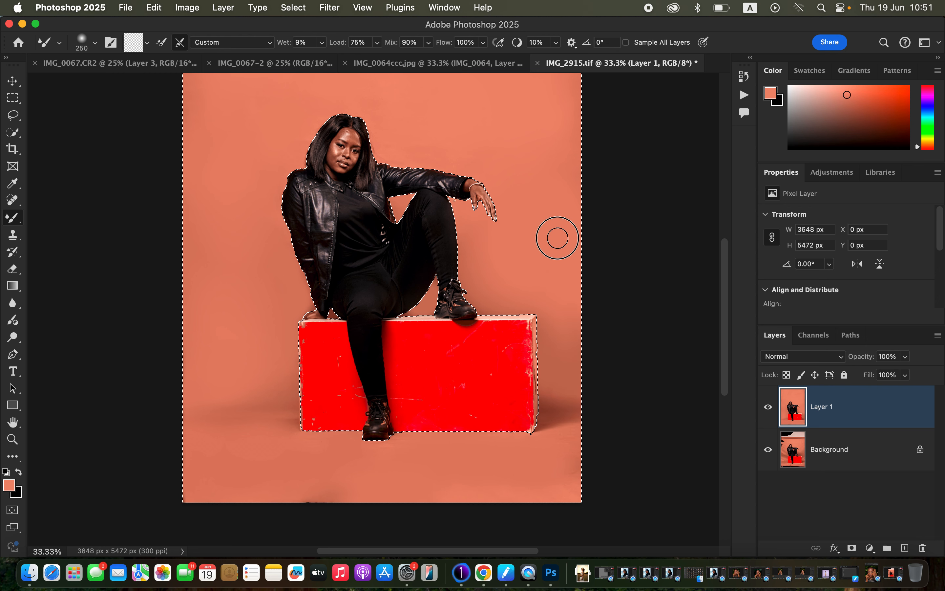
click(767, 407)
click(766, 408)
Switch to the regular Brush, sample the backdrop beside the woman's supporting arm and retouch that edge at 150 px.
key(super+equal)
key(super+equal)
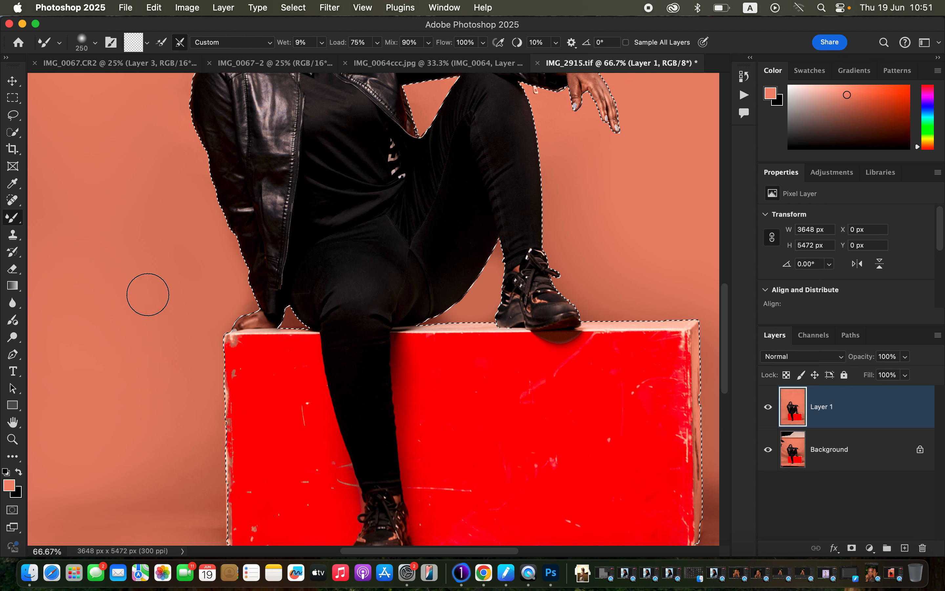
right_click(14, 222)
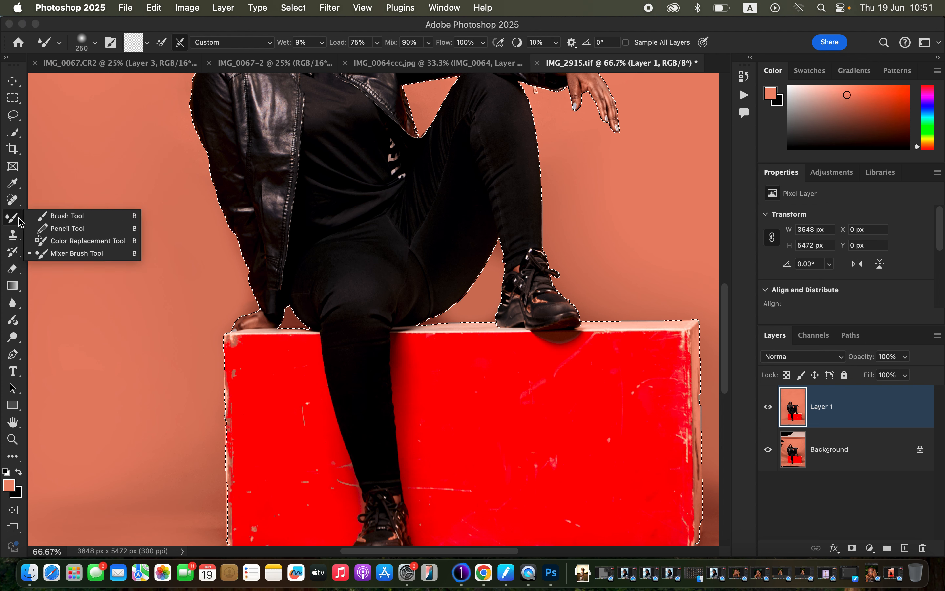
click(59, 214)
alt+click(229, 287)
alt+click(228, 287)
key(bracketleft)
key(bracketleft)
key(bracketleft)
key(bracketleft)
key(bracketleft)
key(bracketleft)
key(bracketleft)
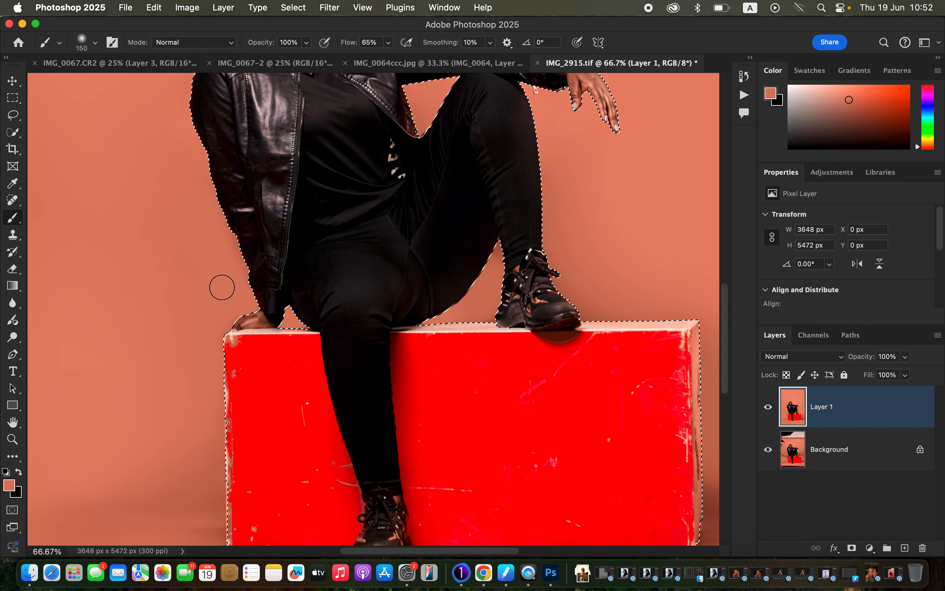
Invert the selection so that it covers the woman and the red box.
key(super+minus)
key(super+minus)
key(super+minus)
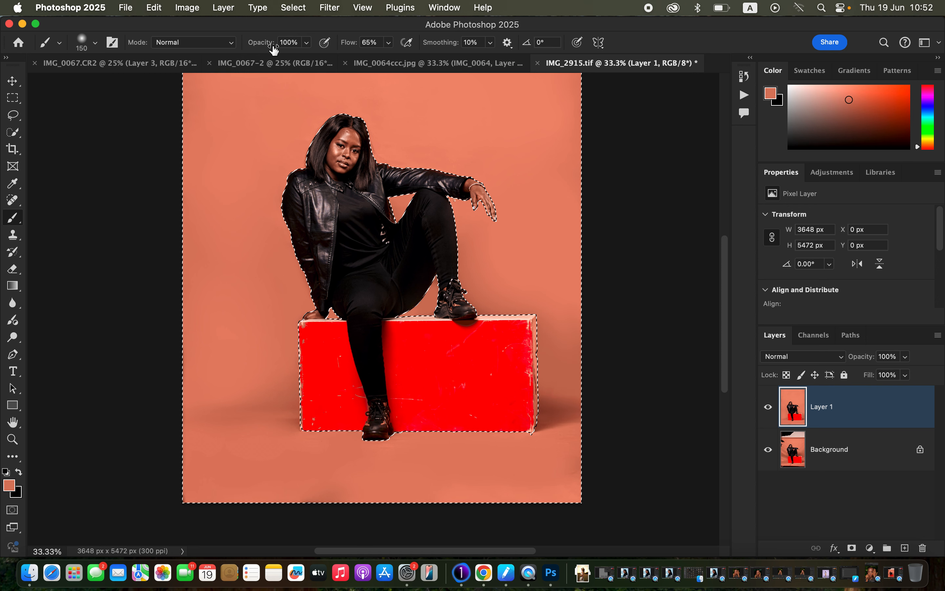
click(301, 8)
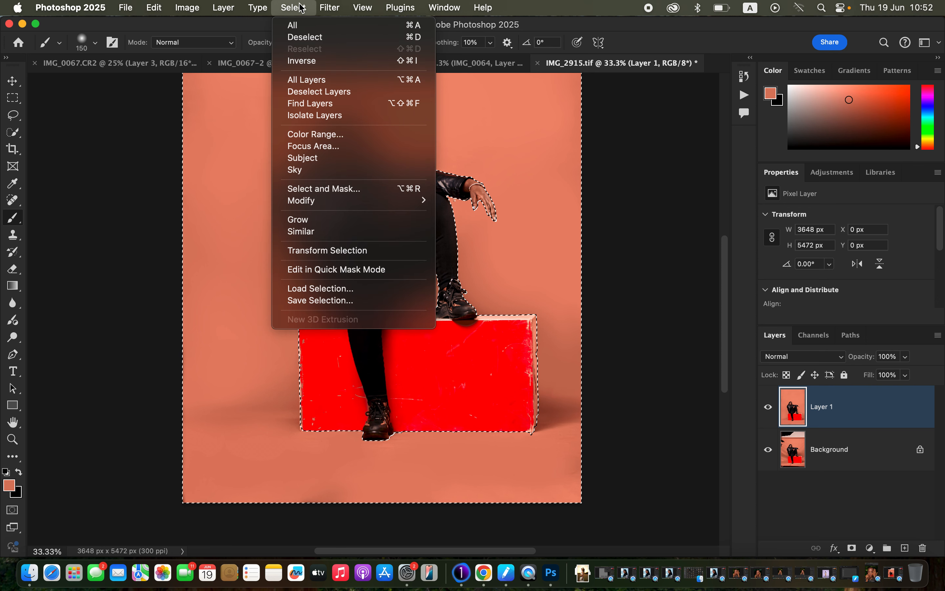
click(319, 61)
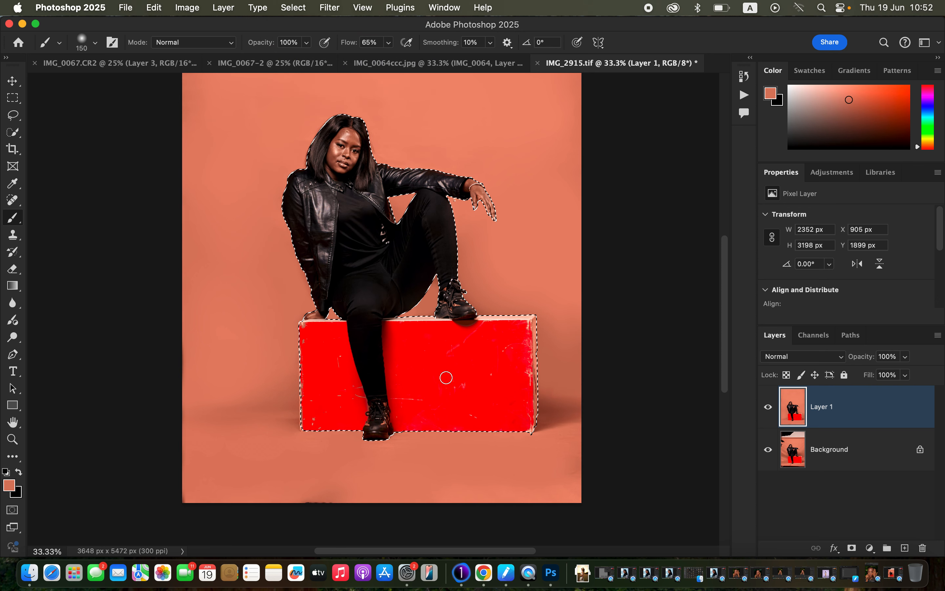
Sample the box's red and paint over the scratches right of the lowered leg with a 150 px brush, undoing a stray stroke.
key(super+equal)
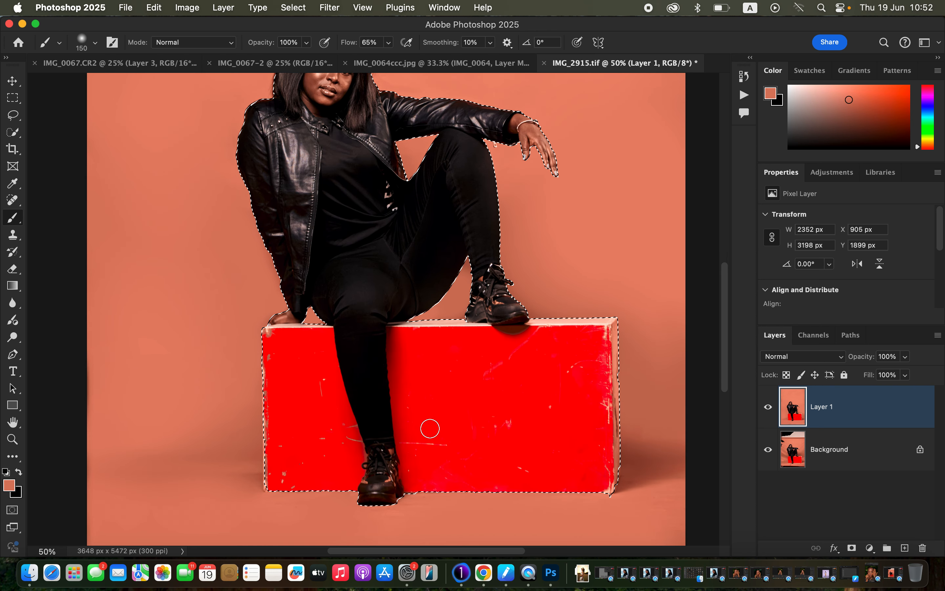
alt+click(428, 424)
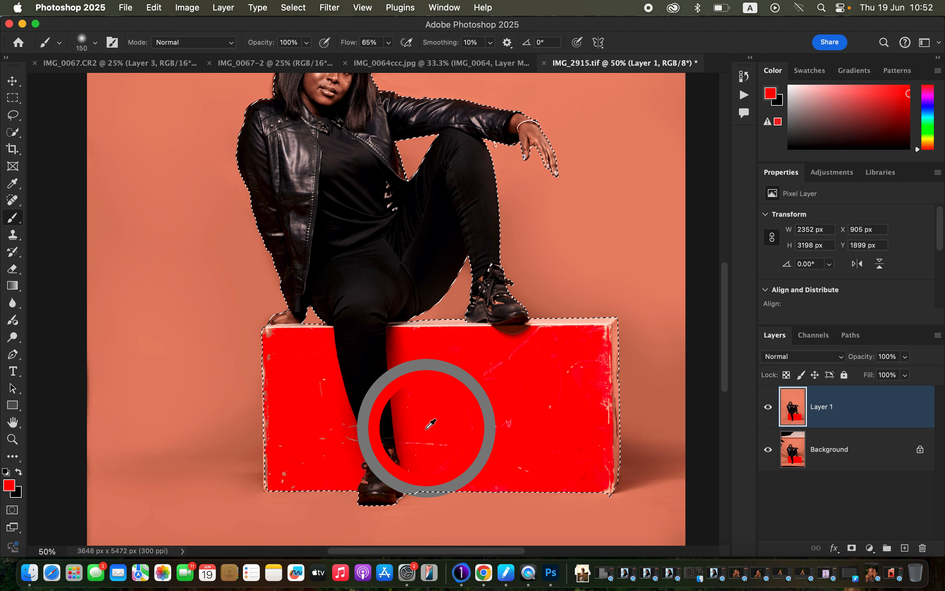
click(437, 444)
alt+click(493, 442)
drag(495, 432, 502, 423)
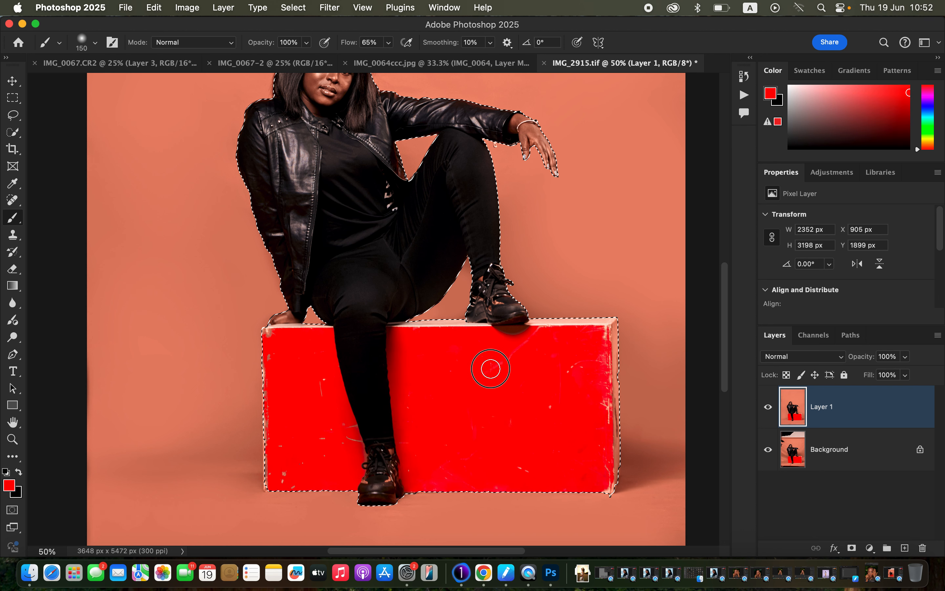
alt+click(519, 359)
alt+click(552, 362)
alt+click(553, 363)
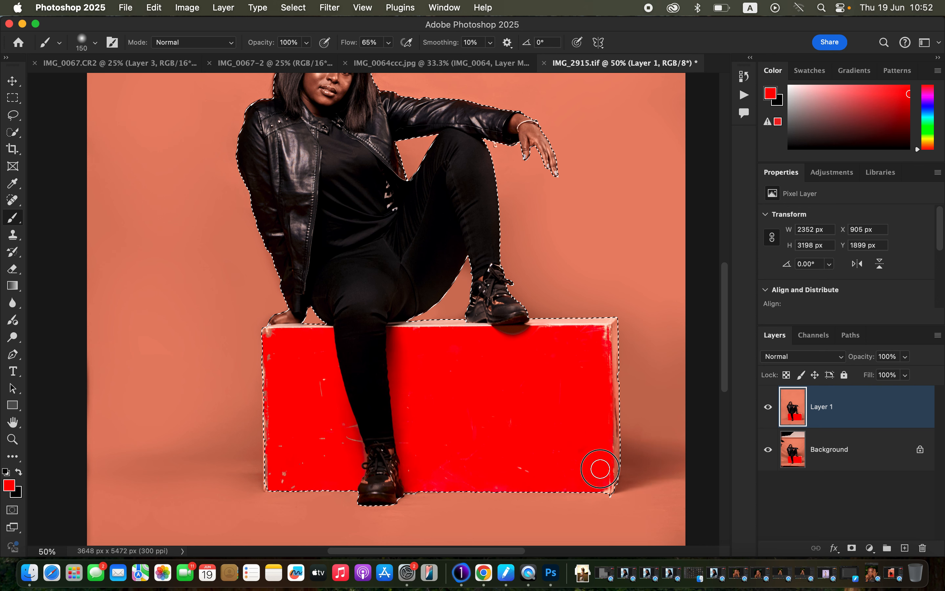
alt+click(601, 422)
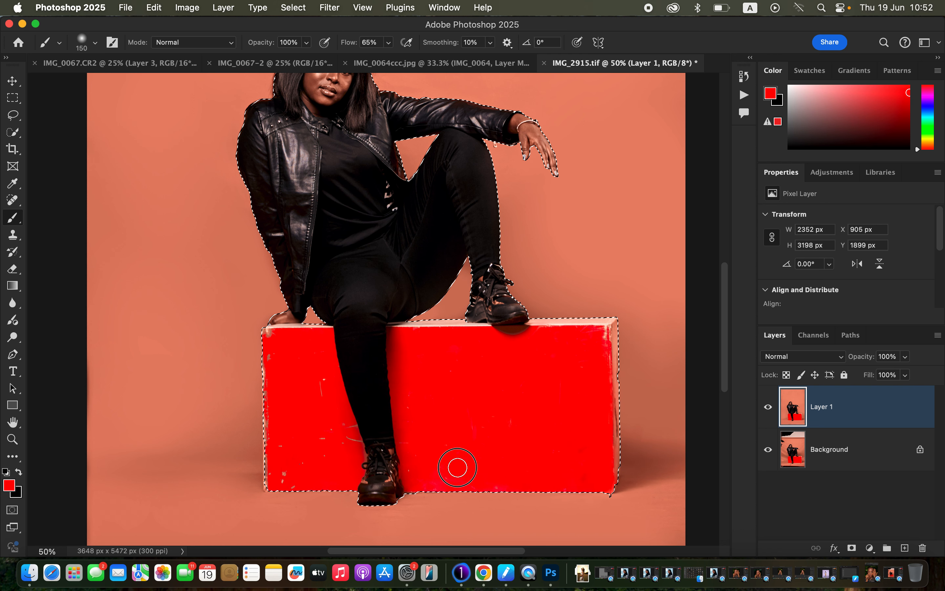
alt+click(572, 380)
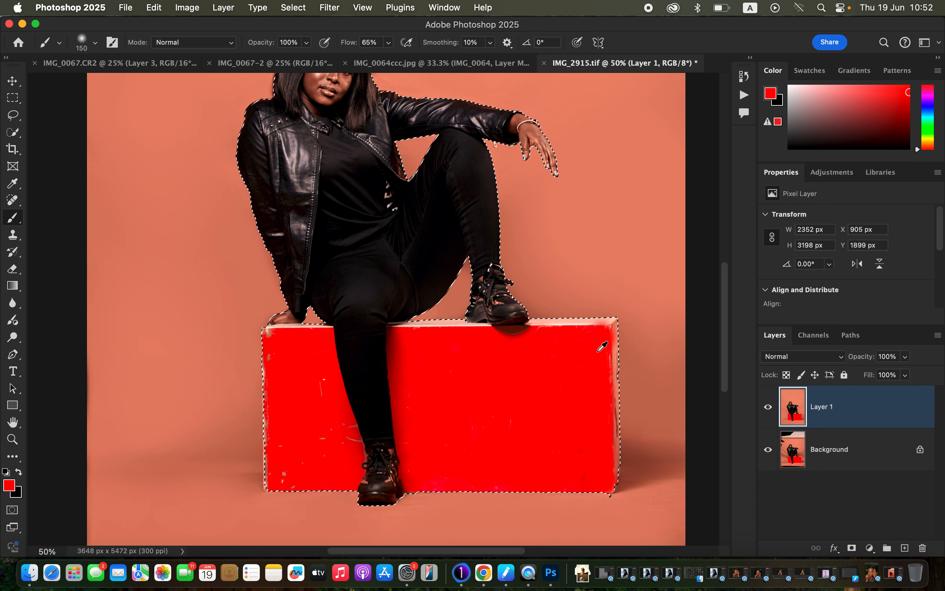
key(super+z)
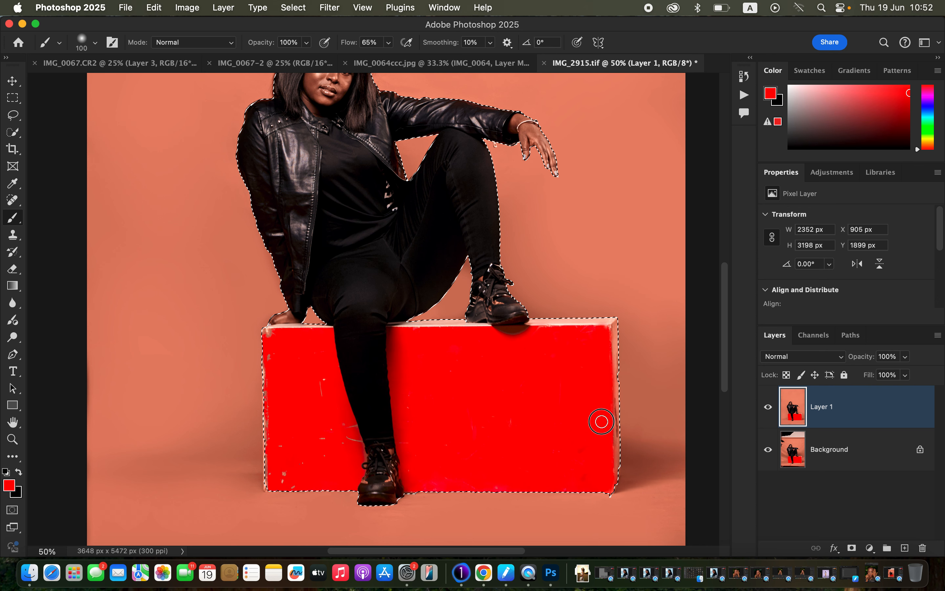
Paint over the scratches left of the lowered leg and along the box's upper left edge with a 100 px red brush.
alt+click(351, 450)
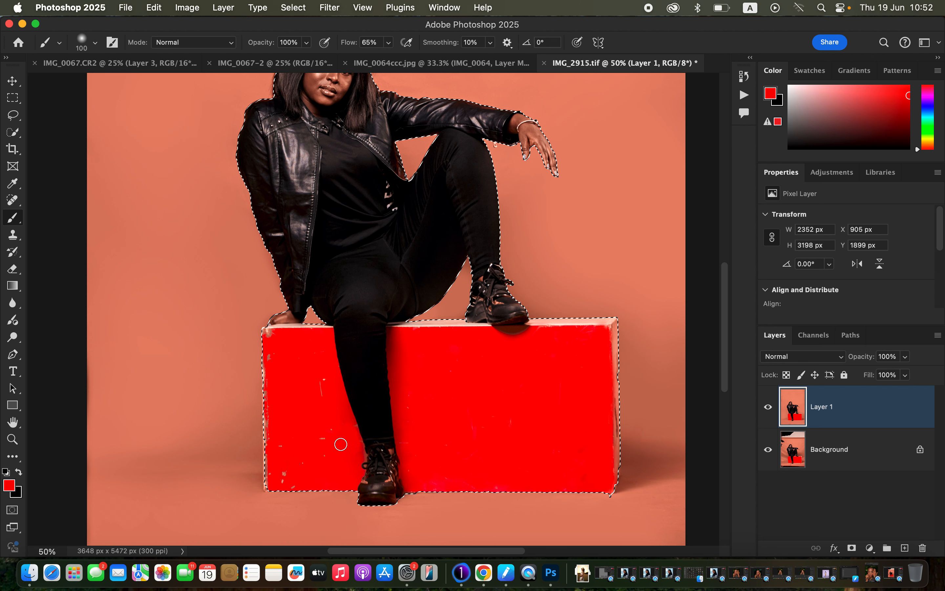
alt+click(321, 407)
alt+click(314, 376)
alt+click(298, 358)
alt+click(278, 353)
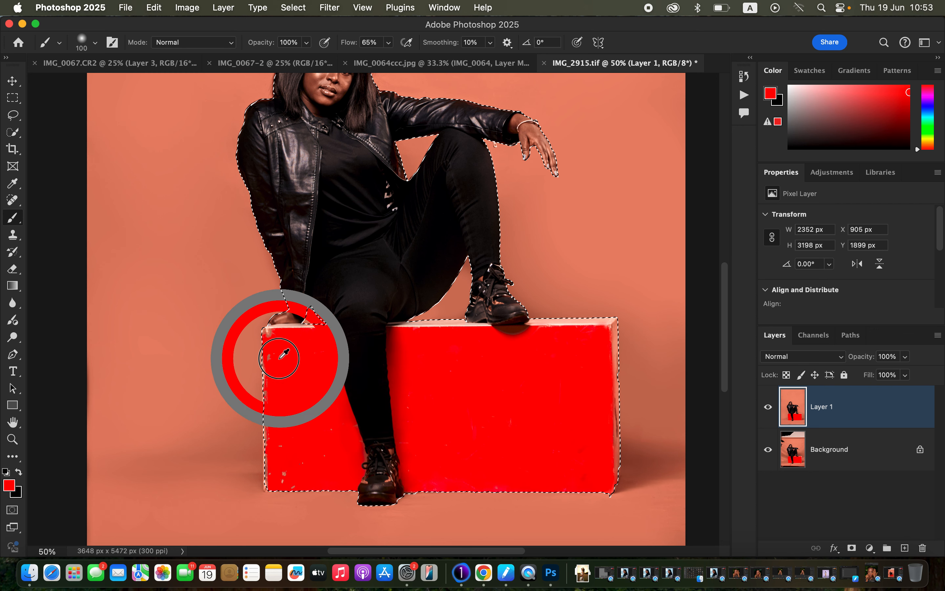
alt+click(270, 384)
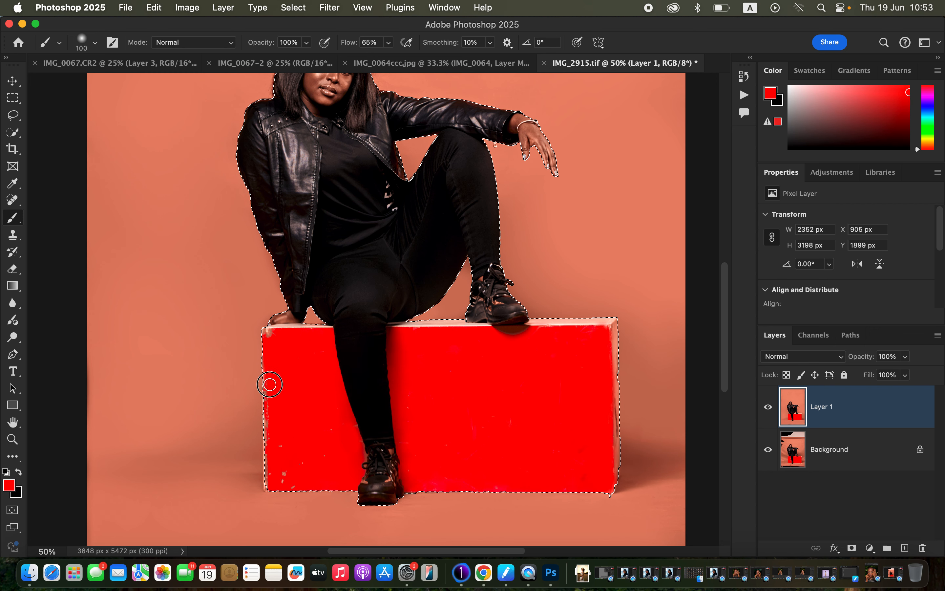
alt+click(271, 395)
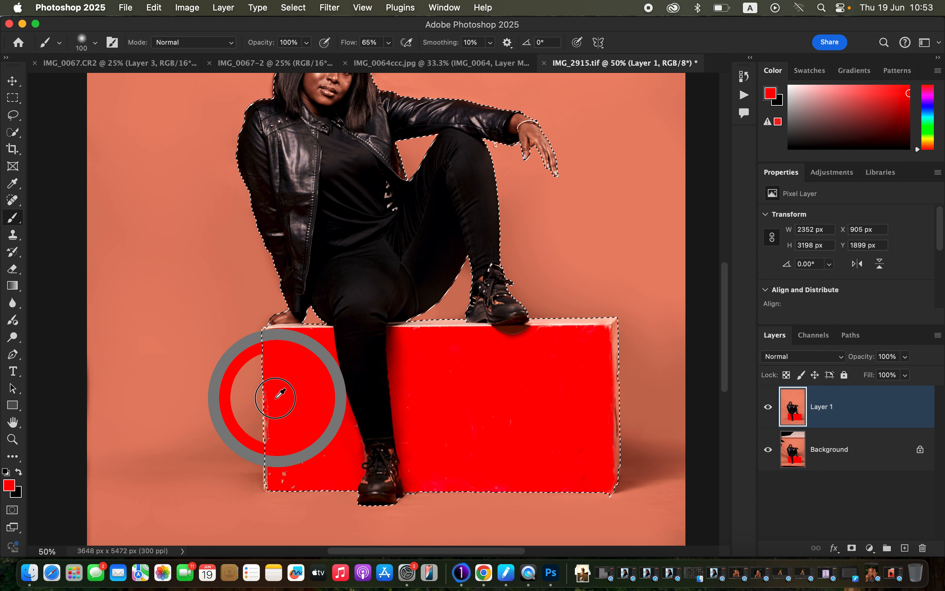
Cover the chips around the box's lower left corner and touch up its right half with the red brush.
alt+click(272, 431)
alt+click(271, 471)
alt+click(287, 466)
alt+click(301, 464)
alt+click(324, 460)
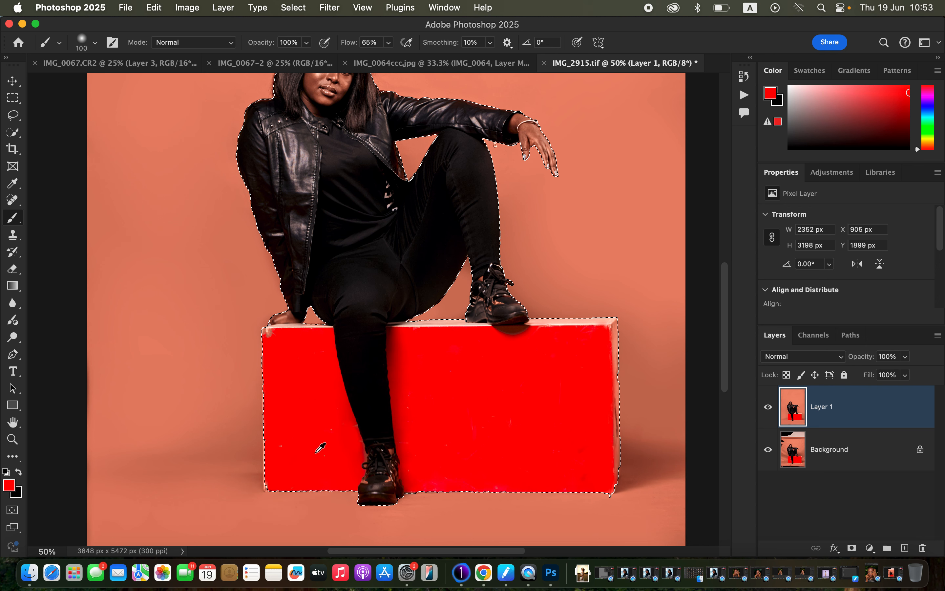
alt+click(481, 420)
alt+click(570, 423)
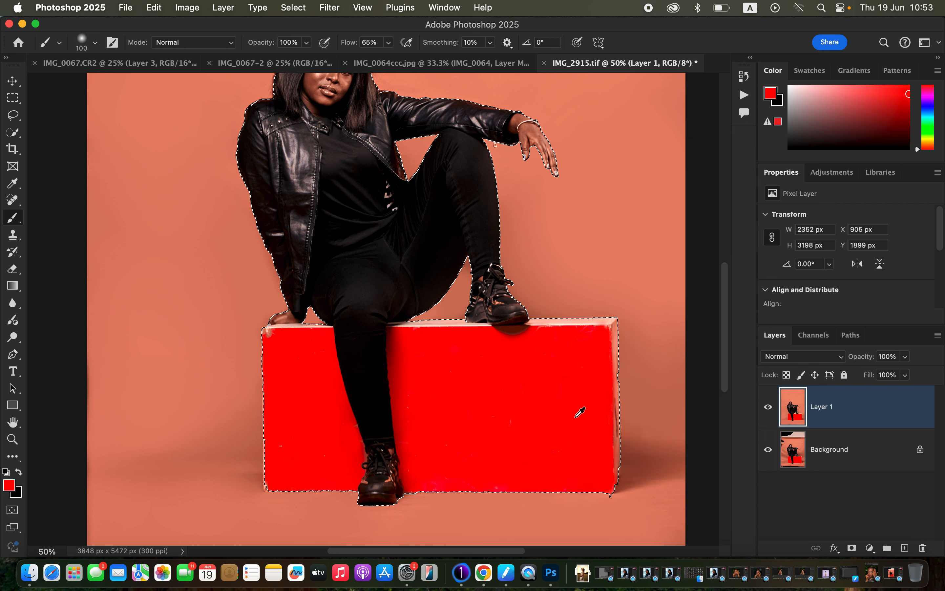
alt+click(551, 367)
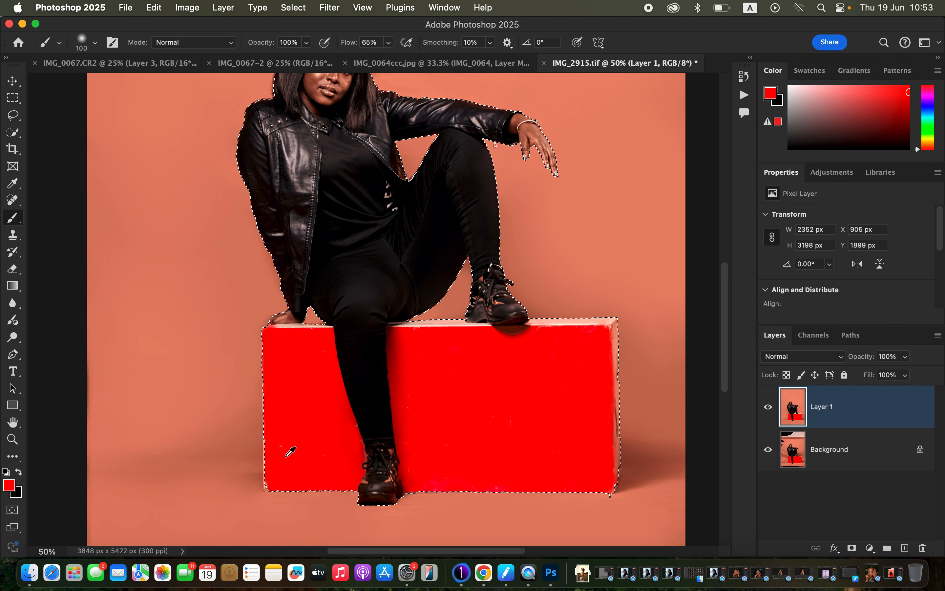
Paint out the remaining fine specks on the box's front with an 80 px red brush.
key(super+plus)
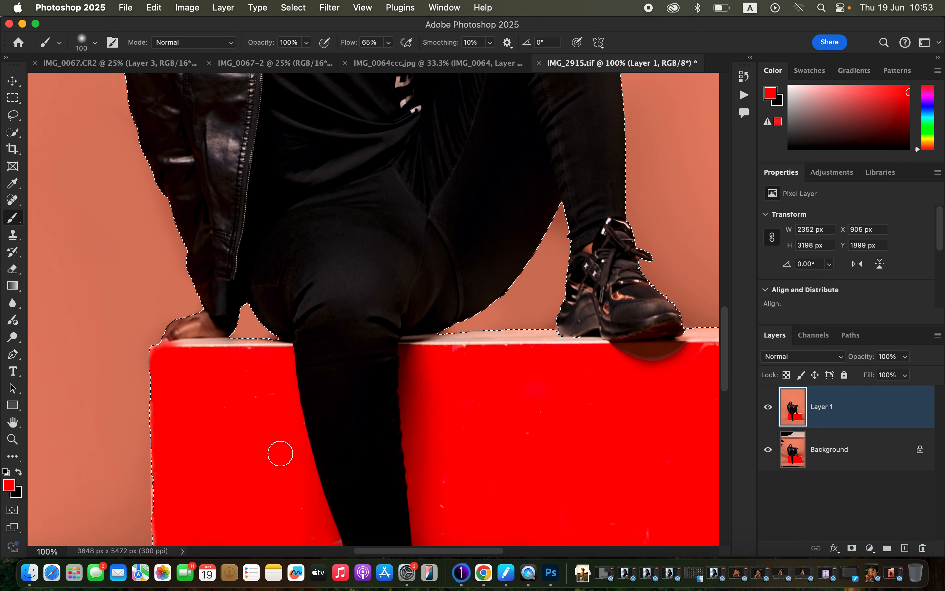
key(super+z)
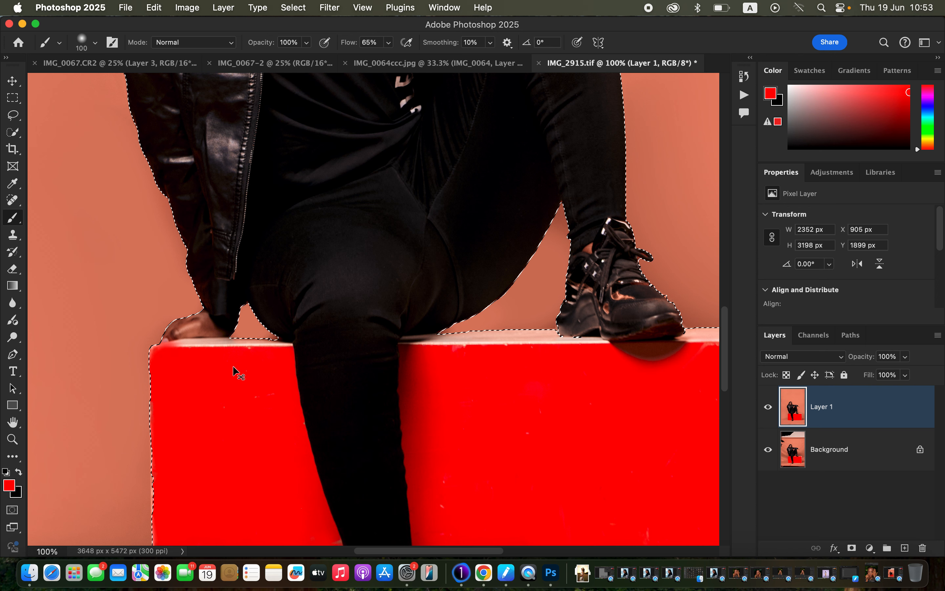
key(super+z)
key(super+z)
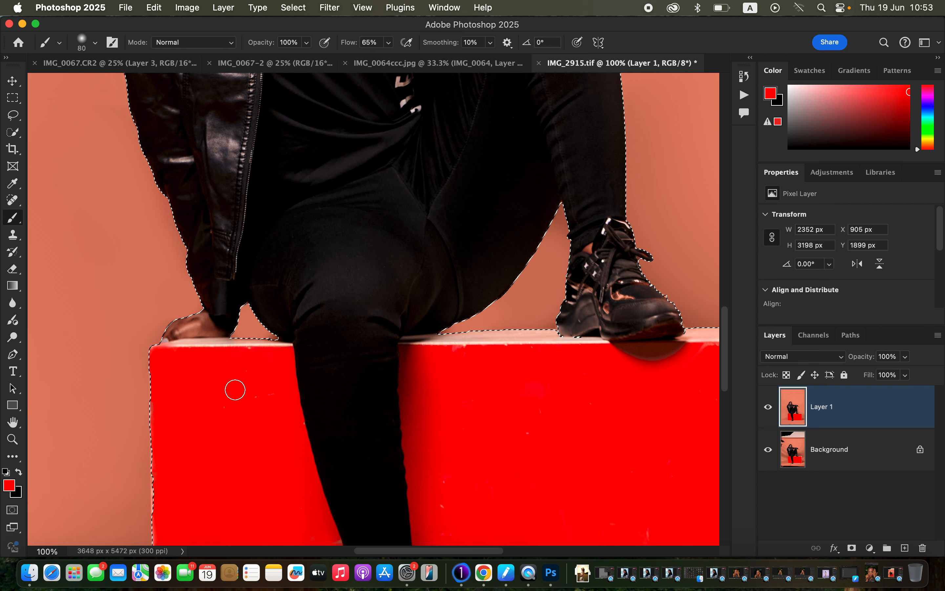
alt+click(549, 412)
click(533, 432)
alt+click(586, 445)
click(600, 488)
alt+click(623, 477)
click(633, 517)
click(646, 527)
alt+click(498, 499)
click(451, 509)
alt+click(465, 492)
click(450, 493)
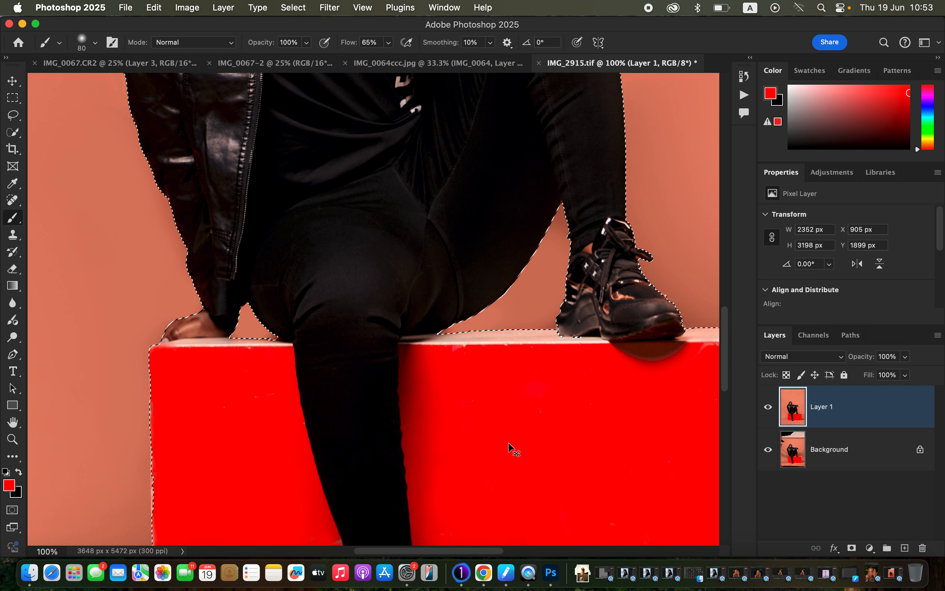
Switch back to the Mixer Brush and deselect the woman and box.
key(super+minus)
key(super+minus)
key(super+minus)
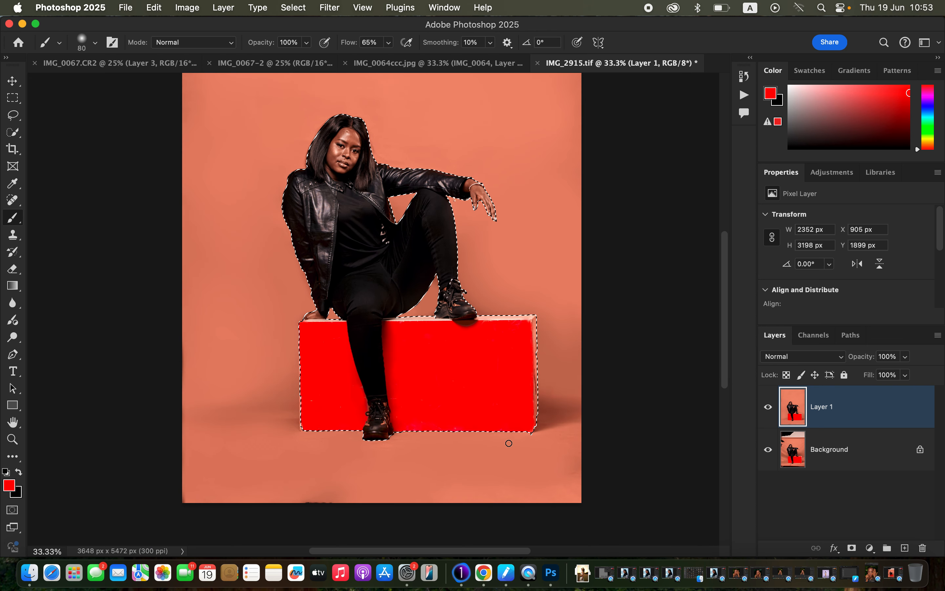
right_click(13, 217)
click(67, 253)
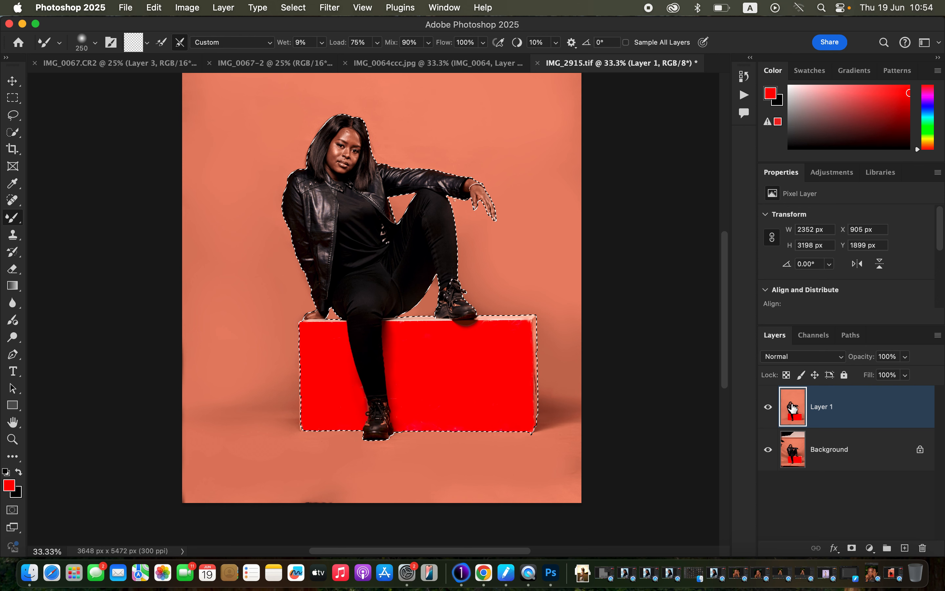
key(super+d)
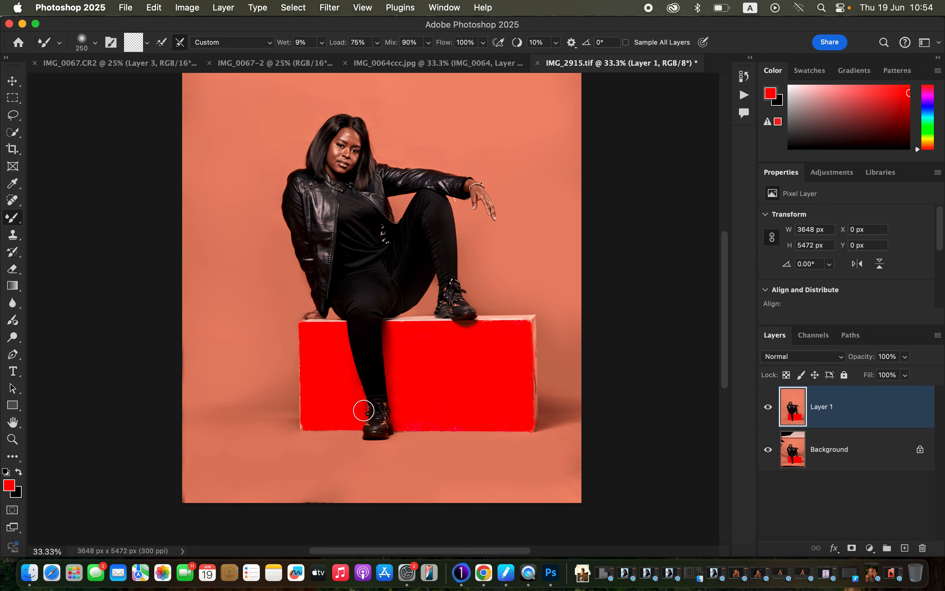
Compare the retouched image with the original by repeatedly toggling Layer 1's visibility.
key(super+minus)
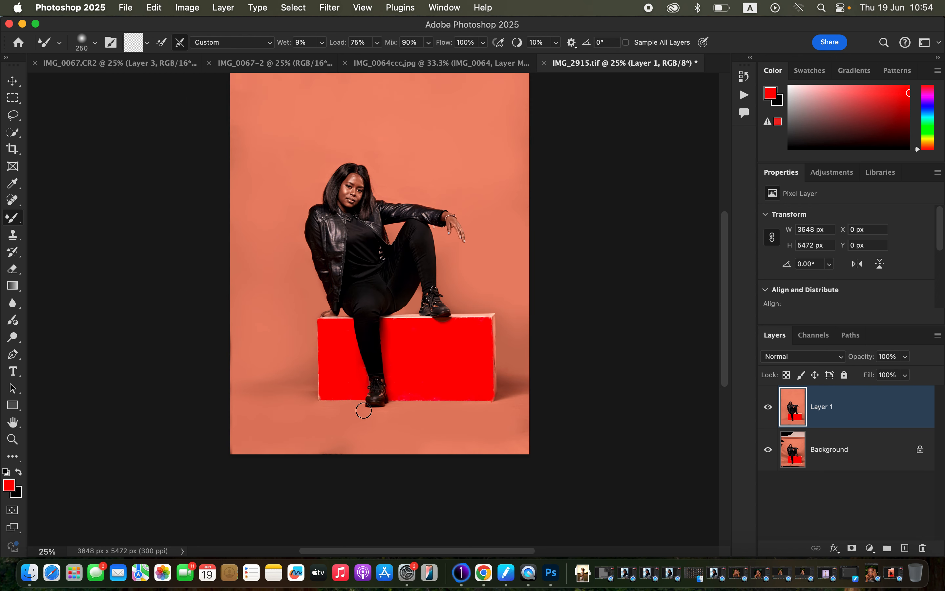
click(770, 410)
click(769, 409)
click(769, 409)
click(769, 407)
click(775, 408)
click(776, 408)
click(769, 407)
click(769, 407)
click(769, 407)
click(768, 407)
Blend the backdrop right of the raised leg with the 250 px Mixer Brush.
mouse_move(480, 264)
mouse_down()
mouse_move(463, 276)
mouse_move(483, 260)
mouse_move(472, 277)
mouse_move(502, 264)
mouse_up()
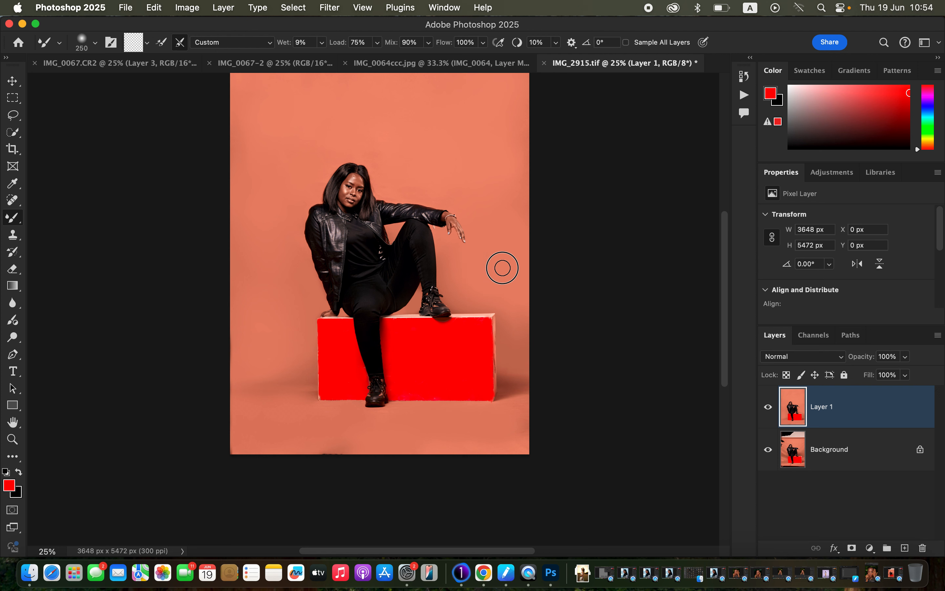